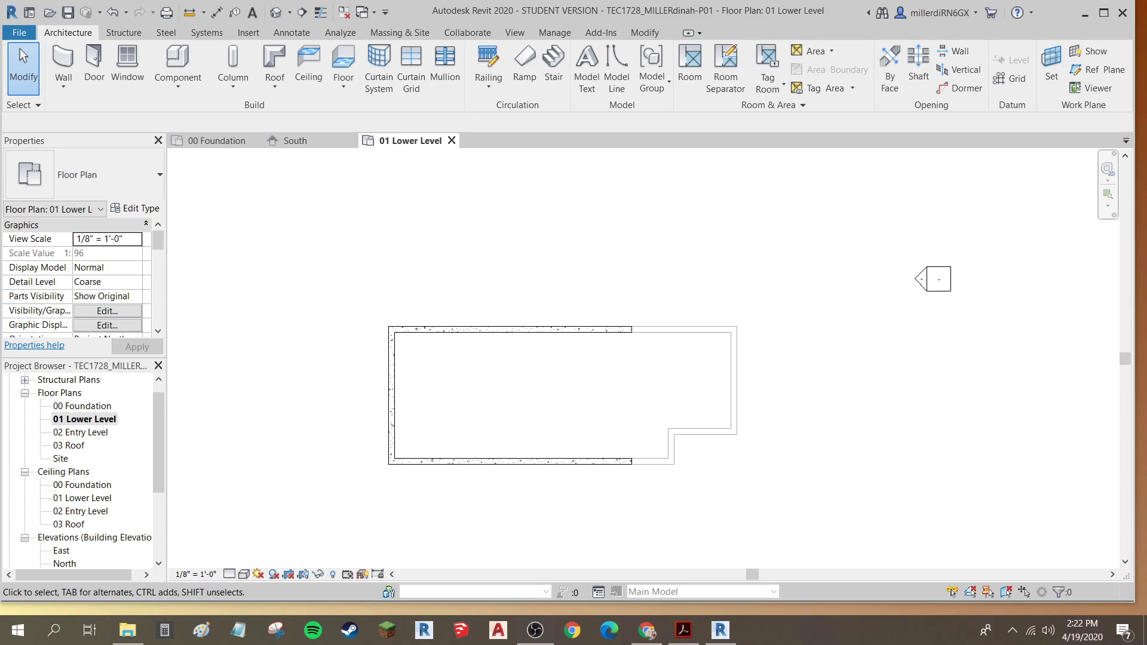
Open the 02 Entry Level floor plan and frame the view around its four elevation markers
double_click(84, 434)
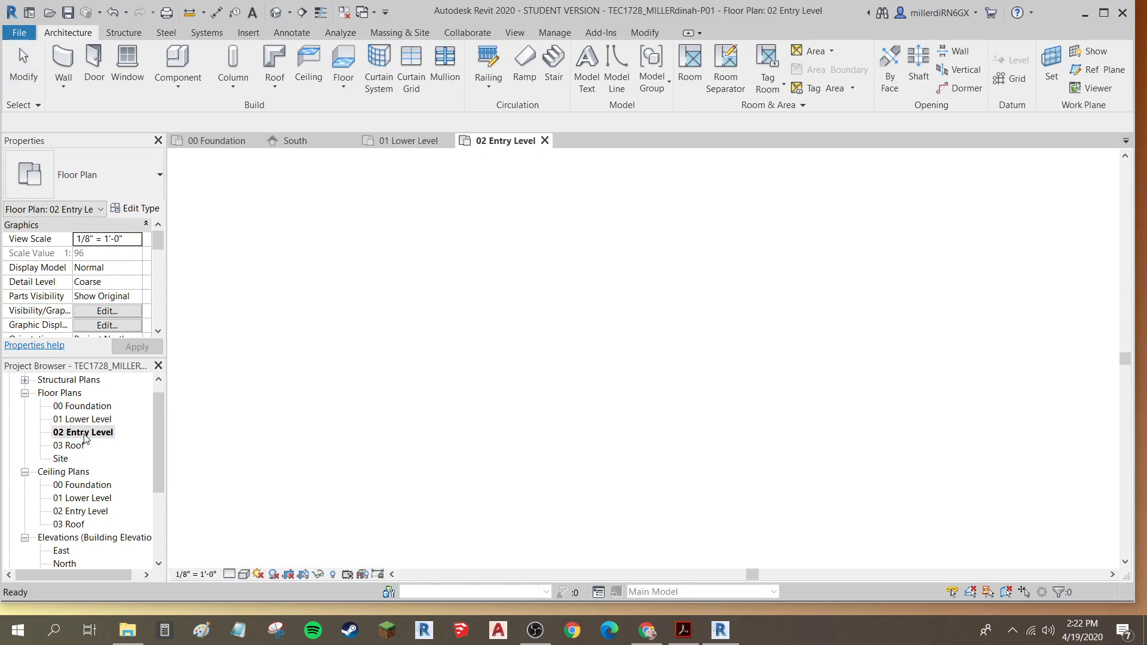
scroll(490, 349, down, 4)
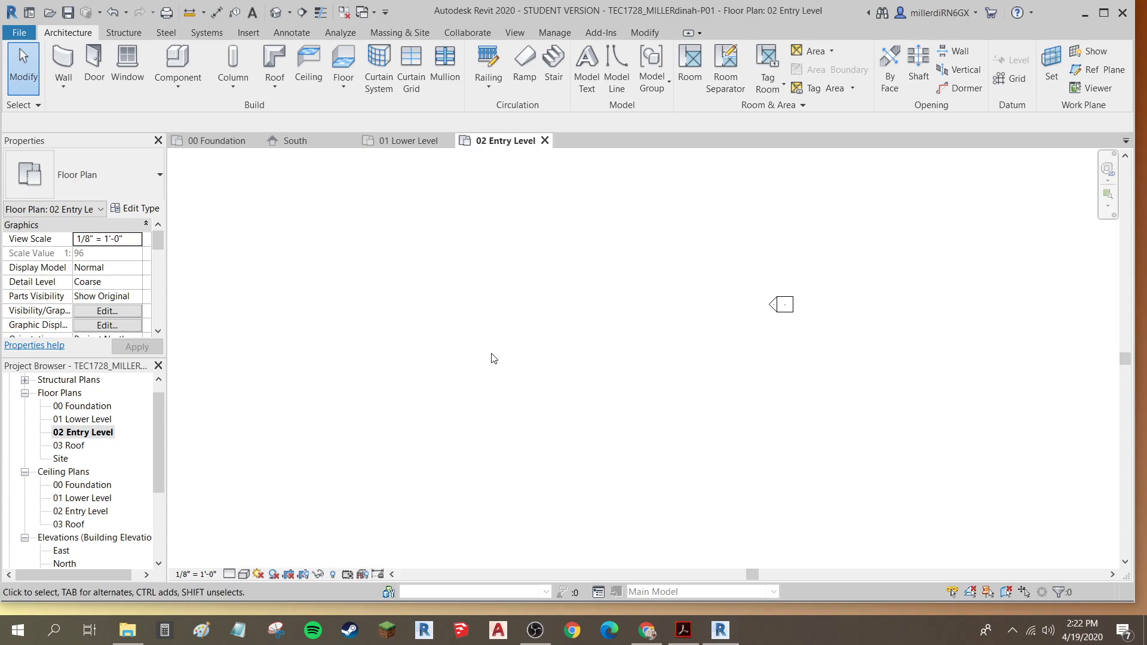
middle_drag(493, 345, 492, 374)
scroll(95, 269, down, 6)
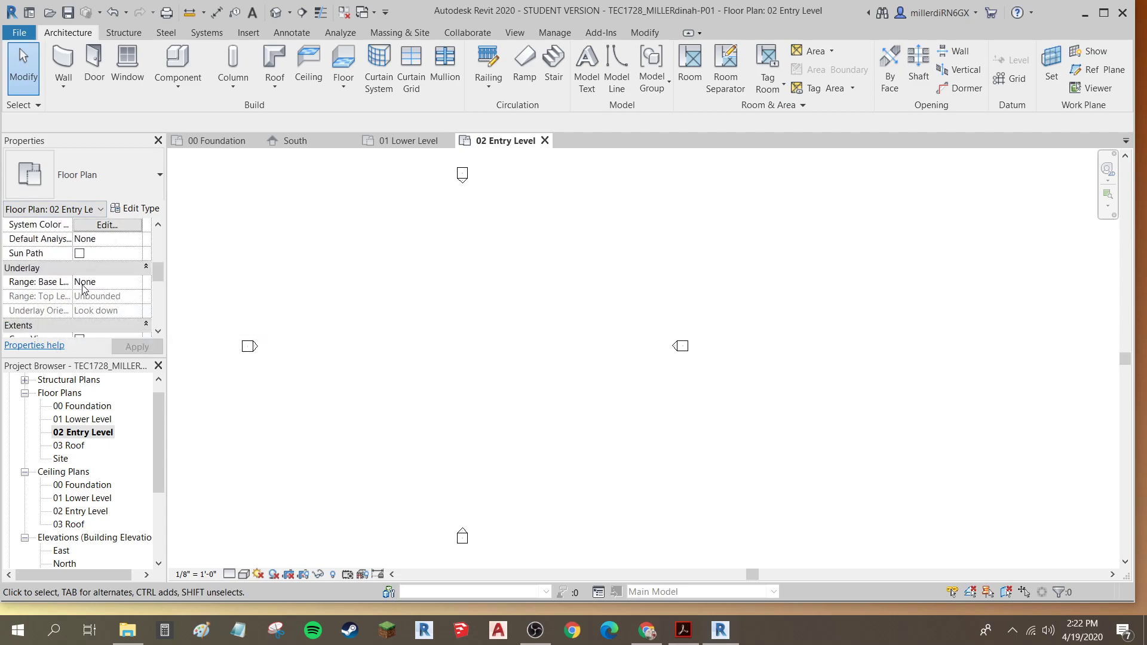
Set the plan's Underlay base level to 01 Lower Level and apply it
click(83, 283)
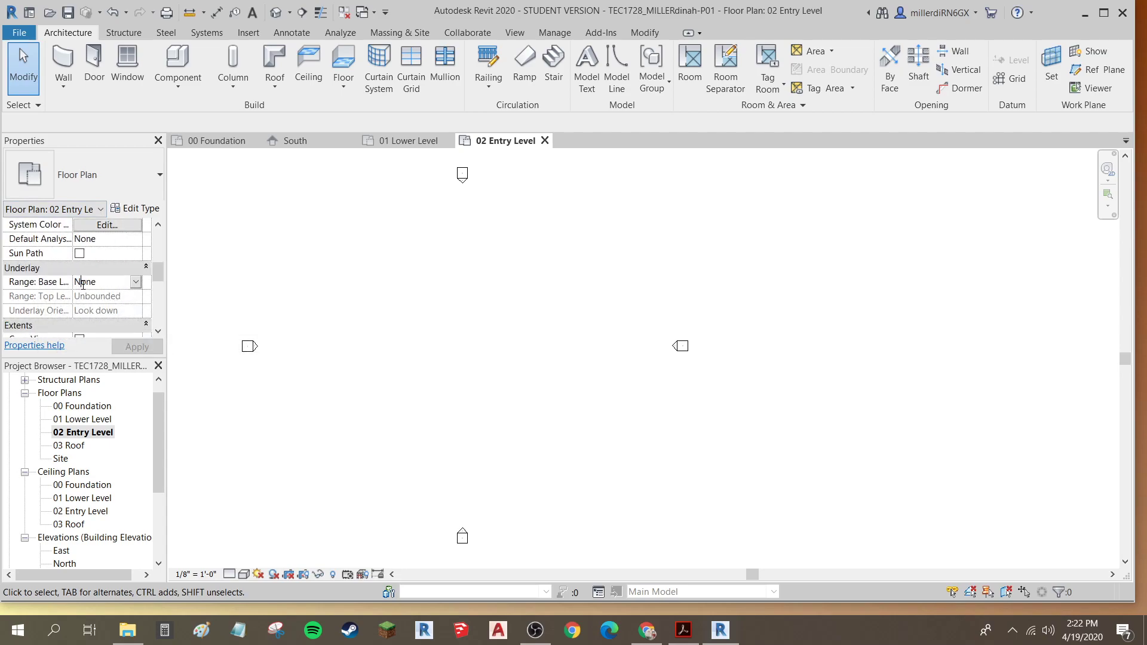
click(136, 283)
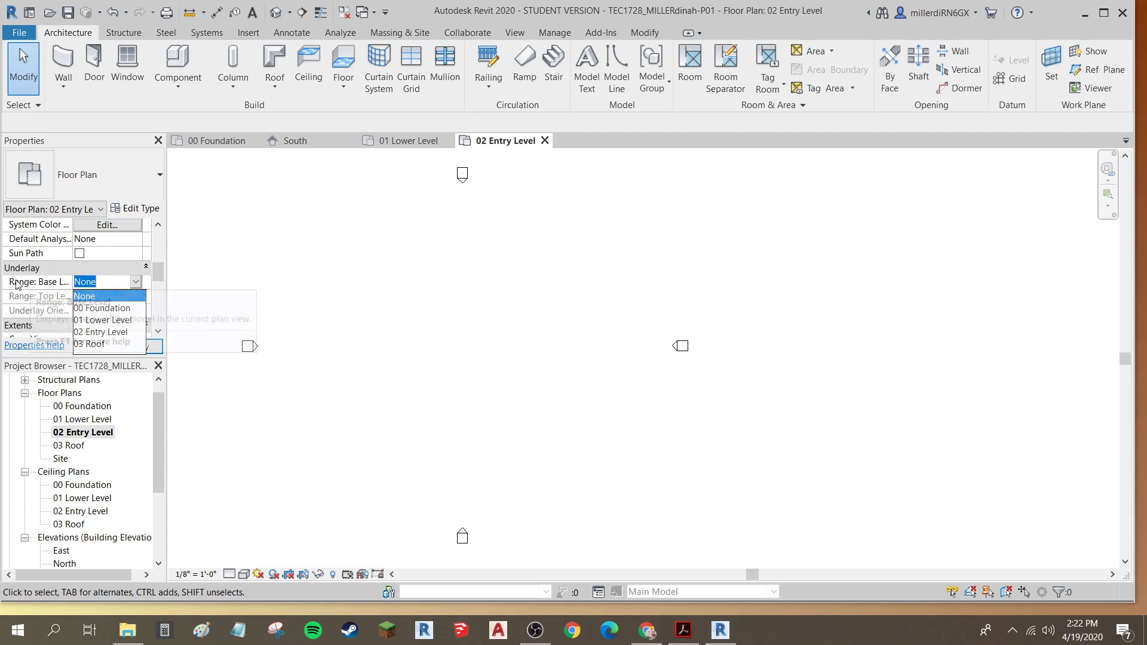
click(65, 284)
click(106, 282)
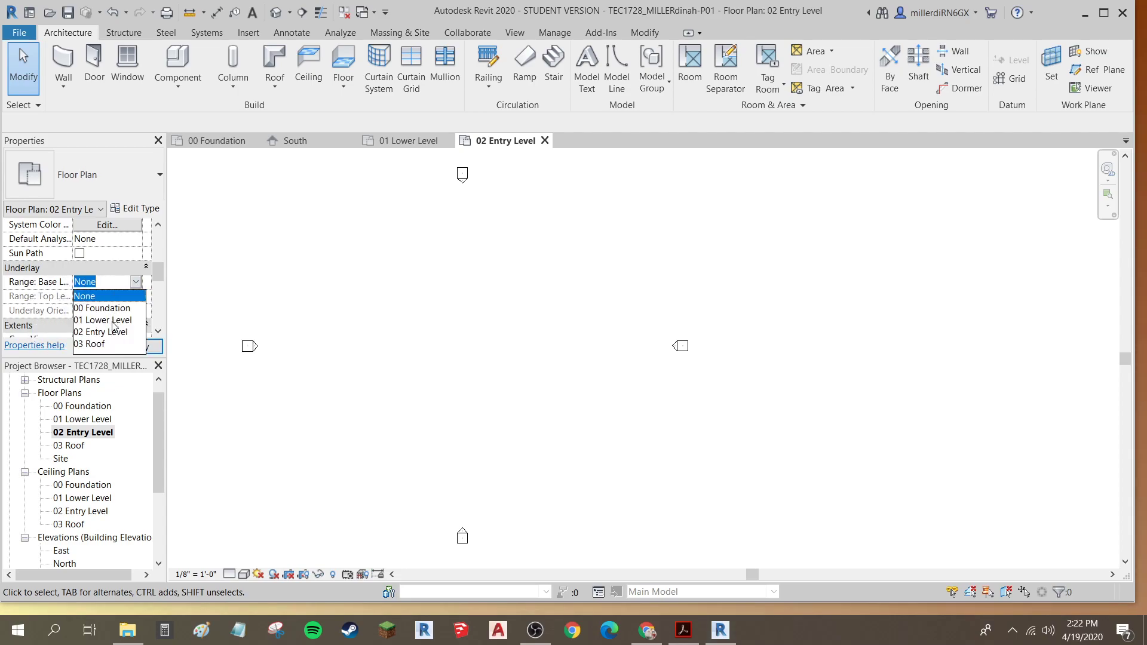
click(105, 321)
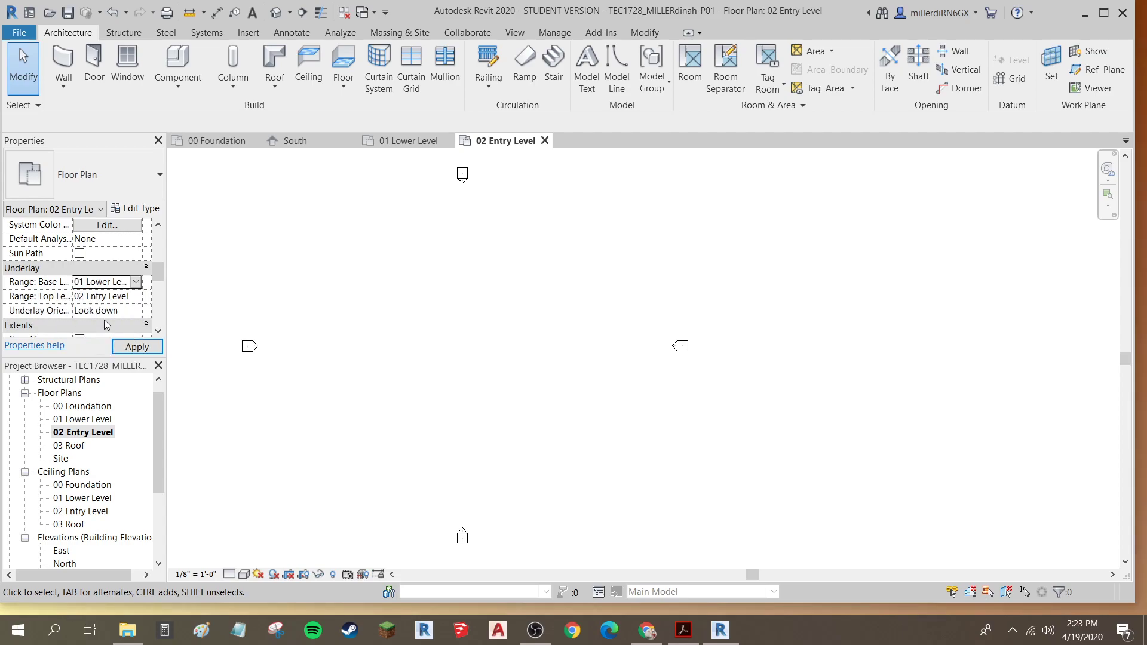
click(139, 349)
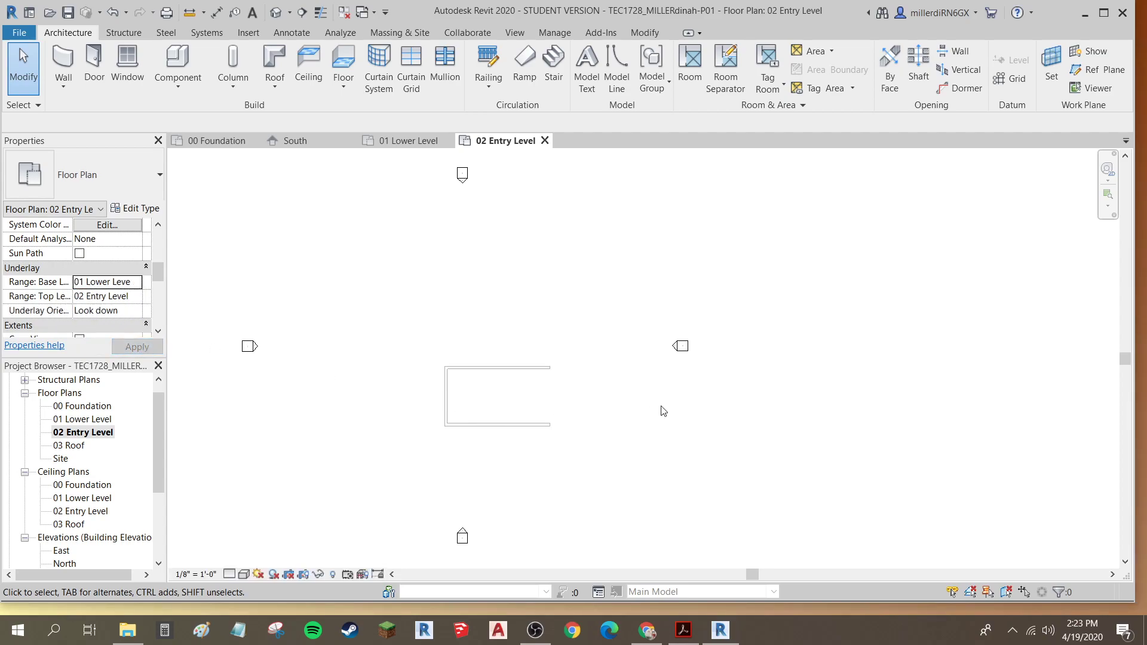
scroll(638, 428, up, 2)
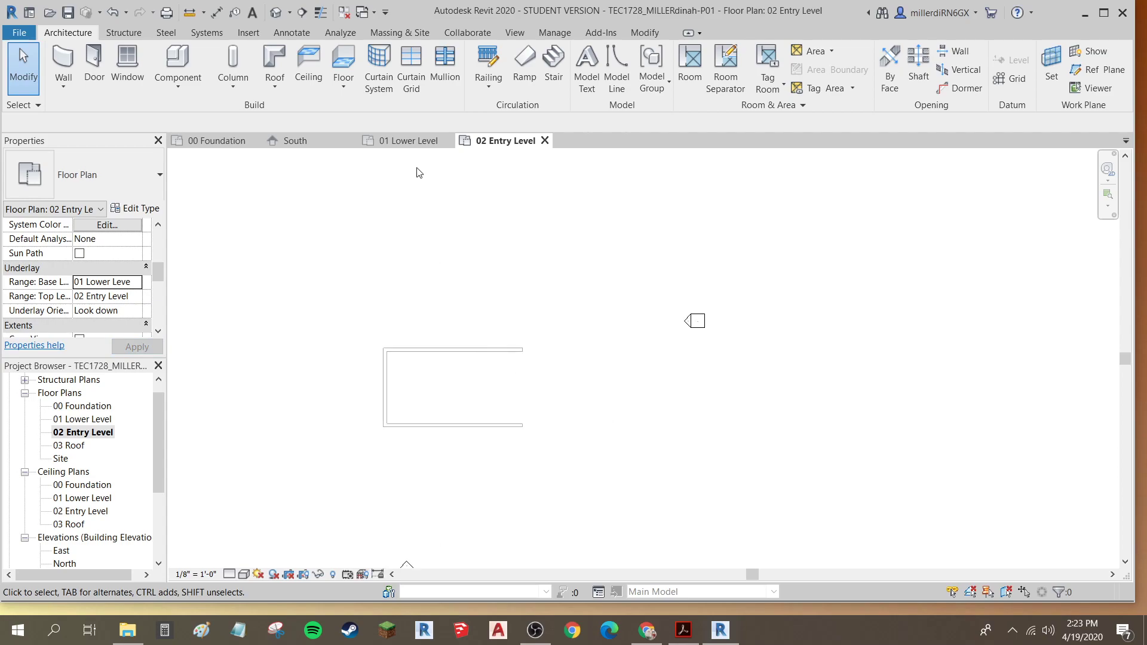
Place a perspective camera with its eye up-right of the building aiming down-left, creating 3D View 1
click(515, 32)
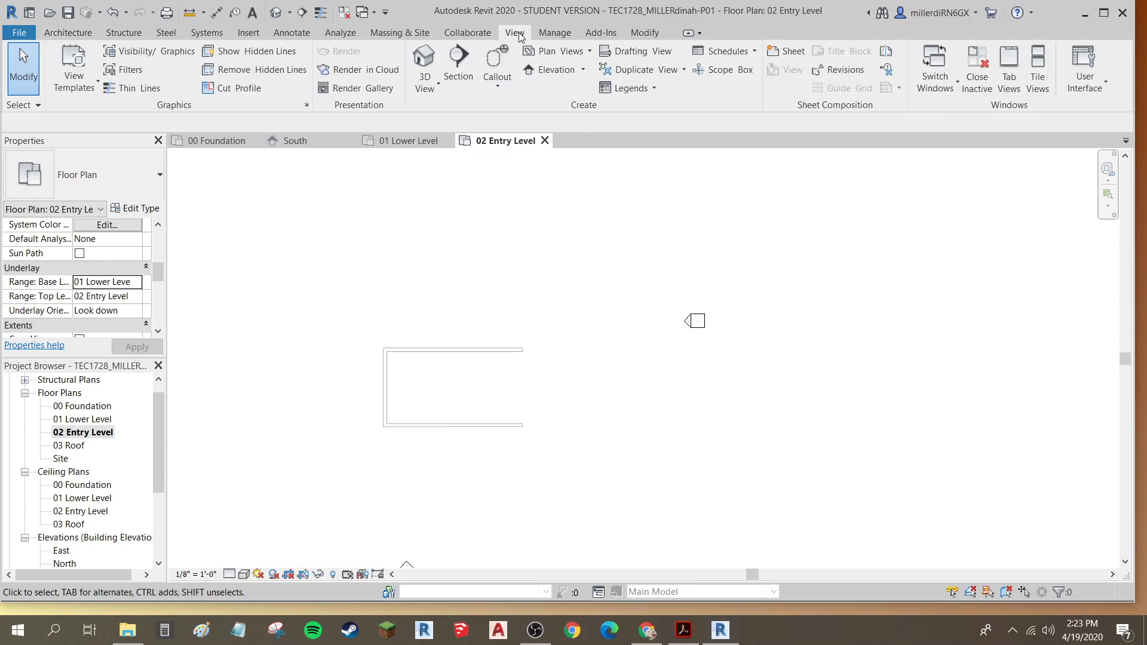
click(434, 90)
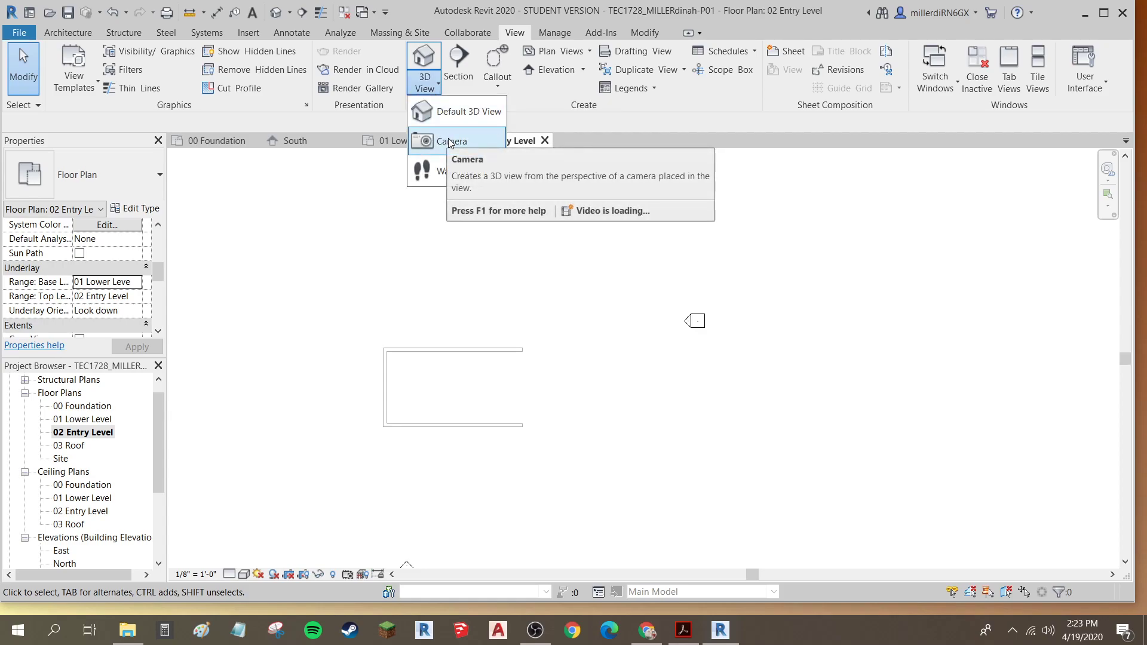
click(290, 13)
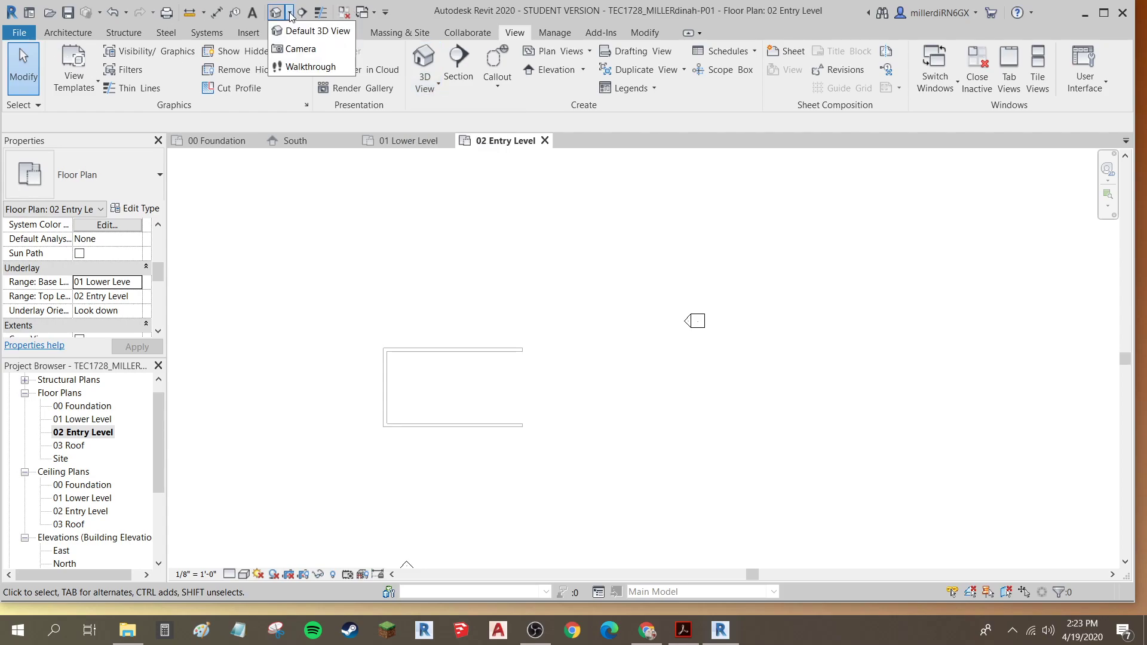
click(301, 49)
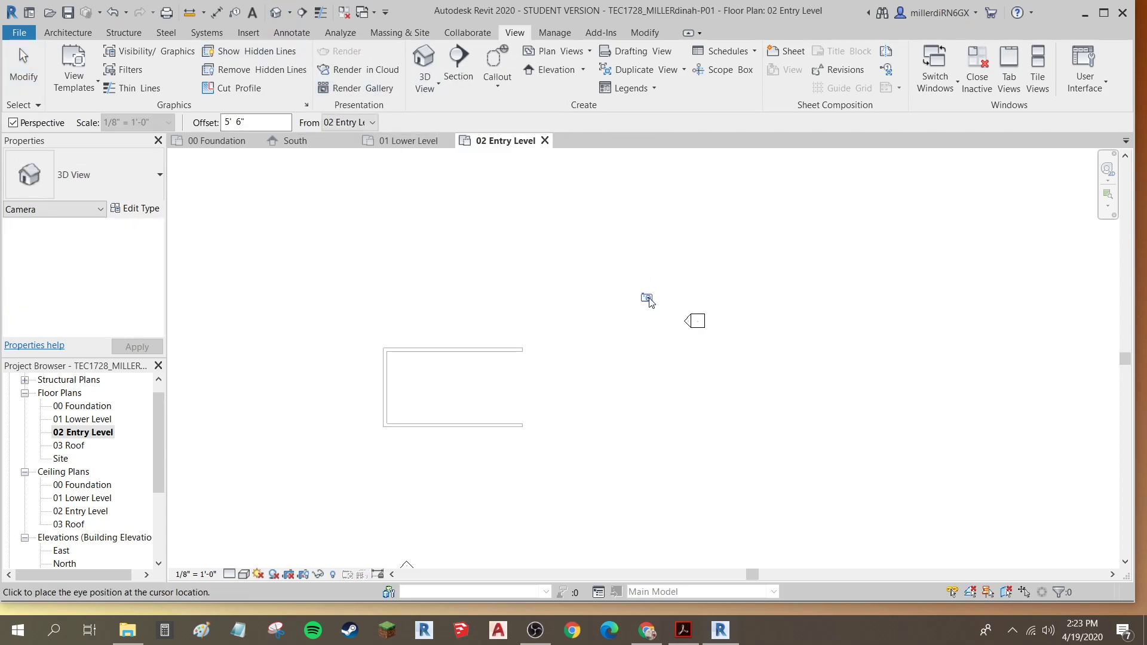
click(705, 252)
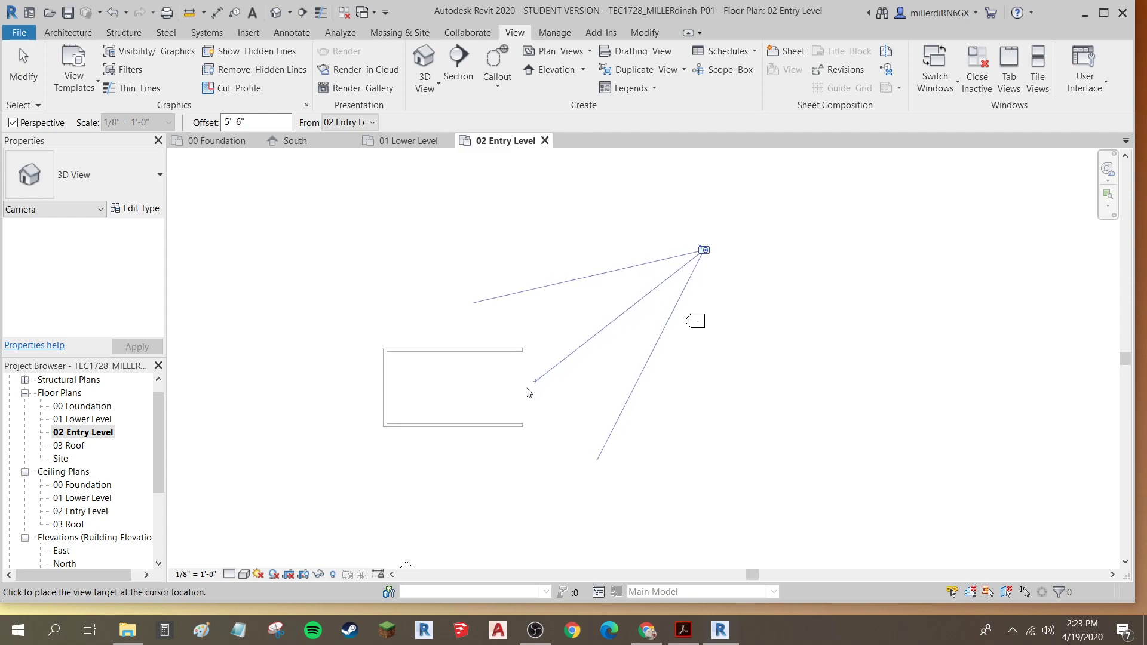
click(274, 509)
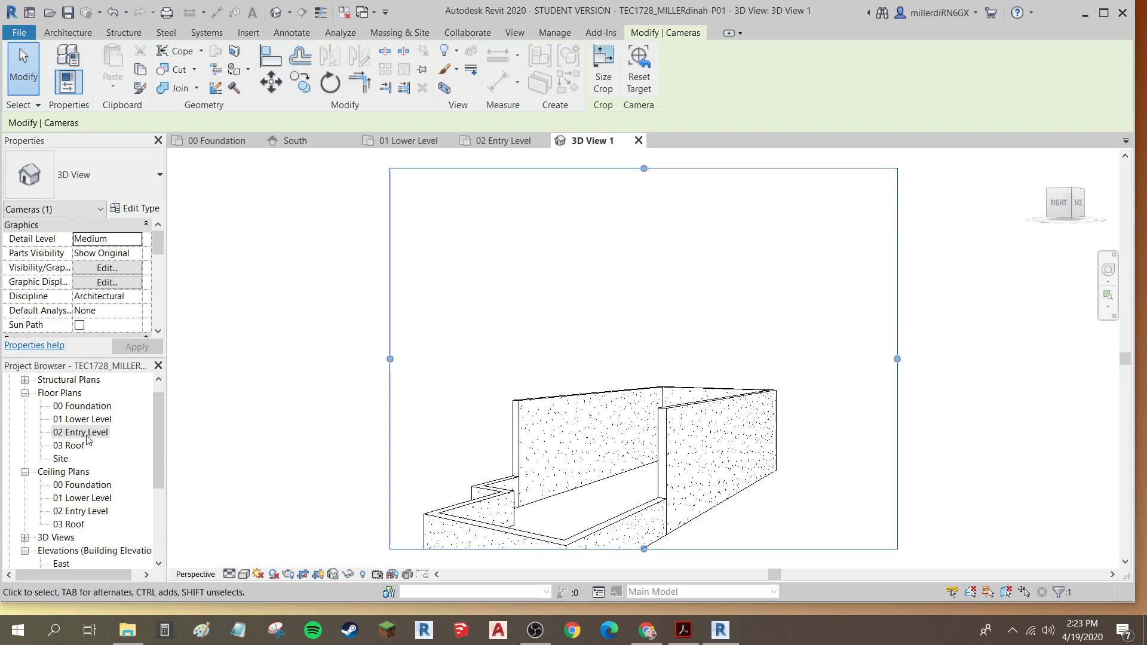
Move the camera eye point farther out on 02 Entry Level, then reopen 3D View 1
double_click(88, 439)
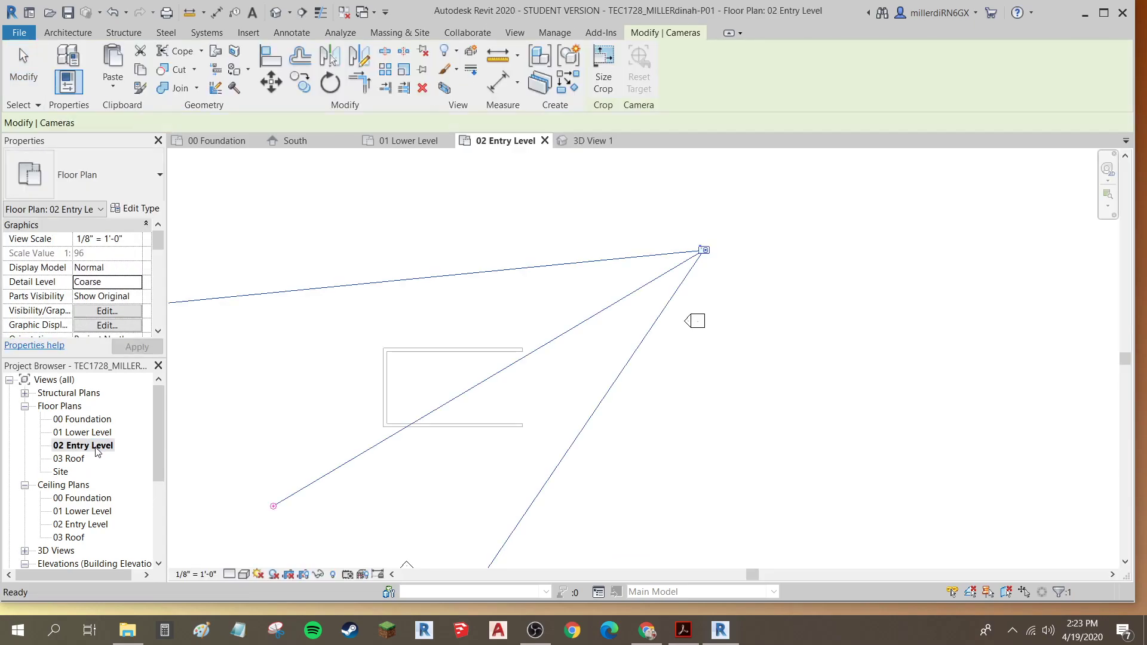
drag(704, 249, 828, 235)
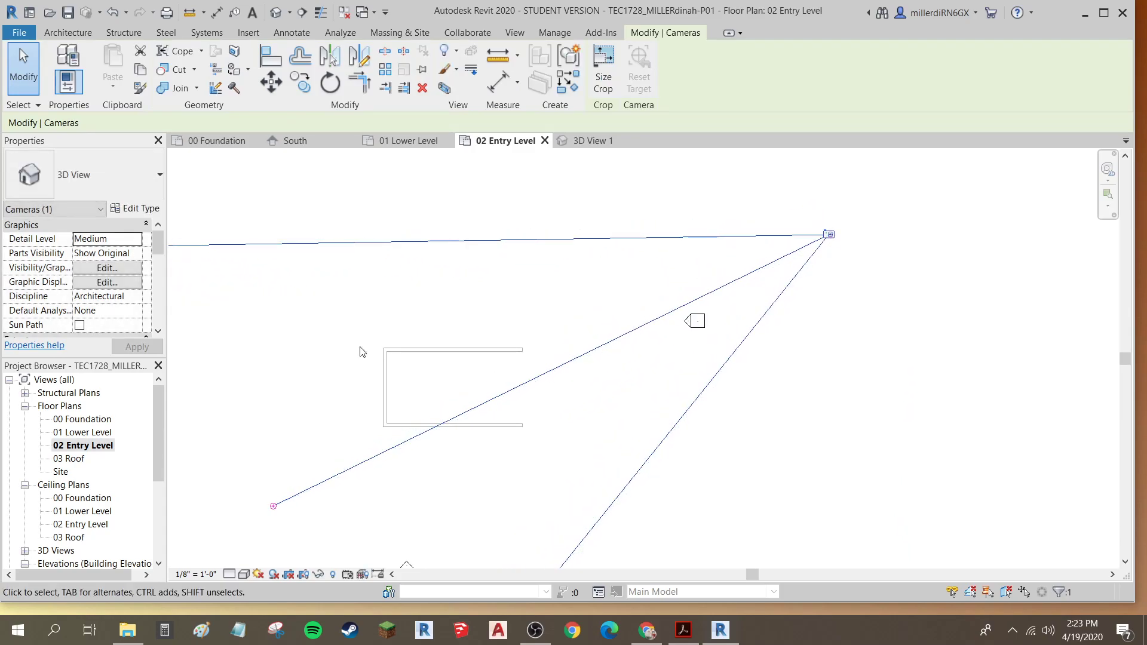
click(25, 550)
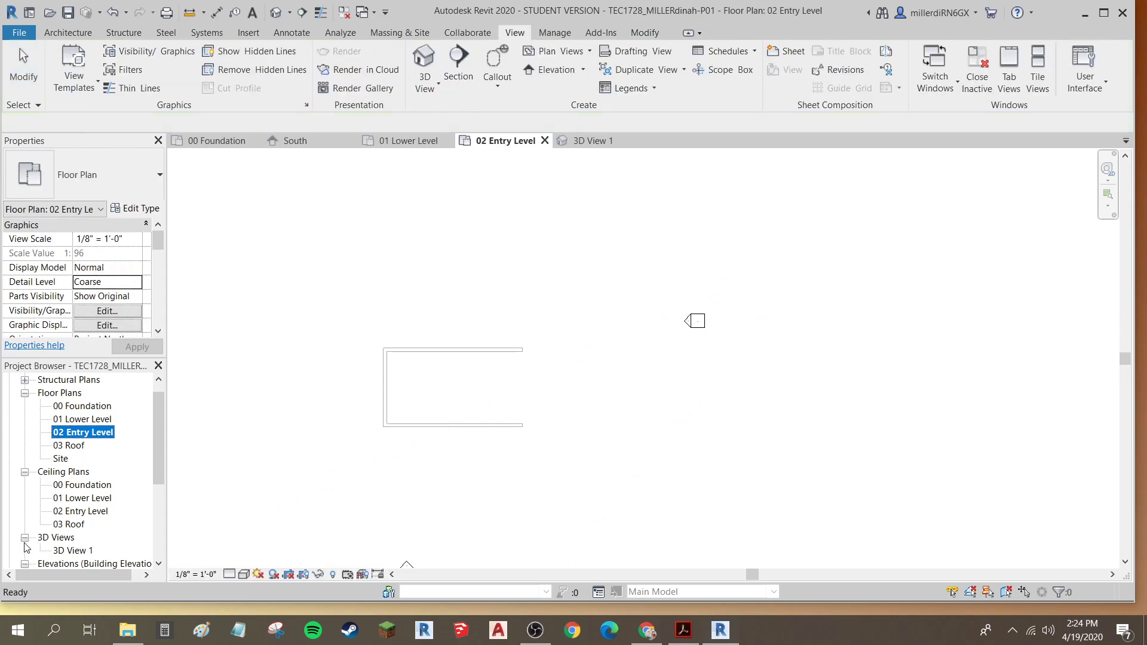
double_click(71, 550)
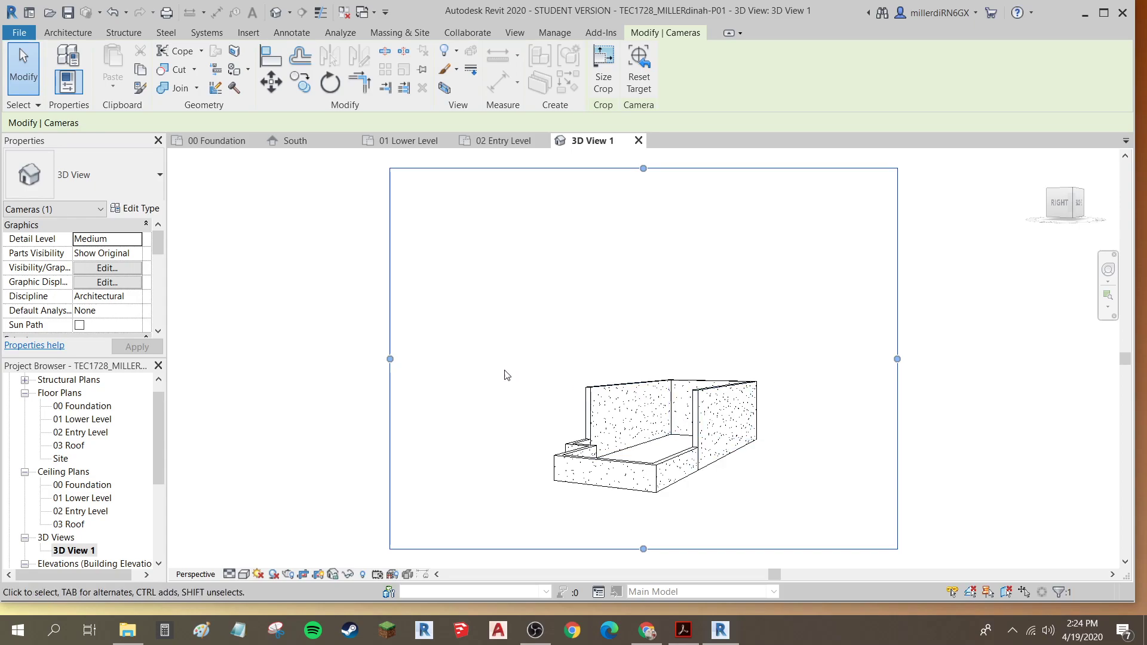
Create the default orthographic {3D} view, orbit it, then return to the 3D View 1 perspective
click(276, 14)
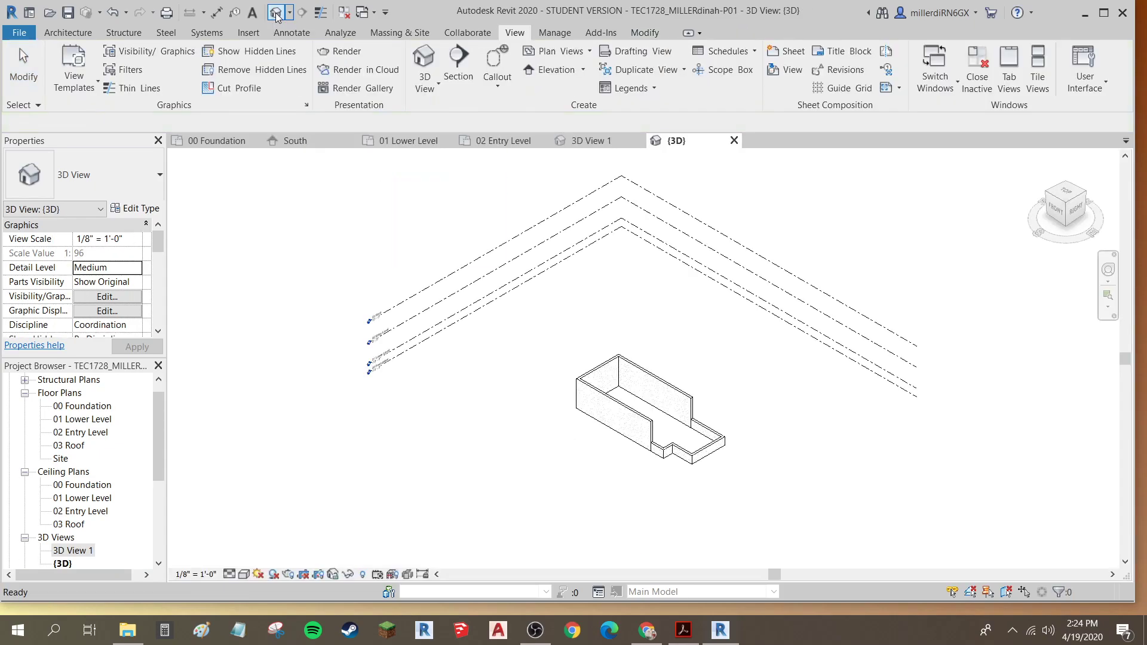
shift+middle_drag(743, 439, 697, 335)
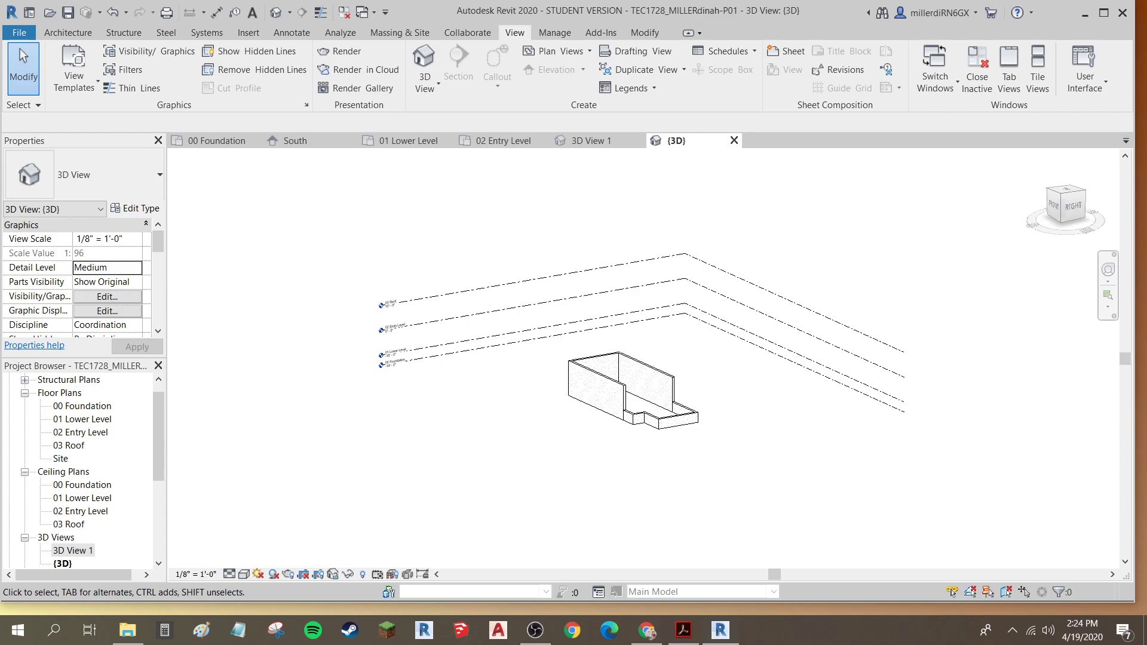
double_click(73, 550)
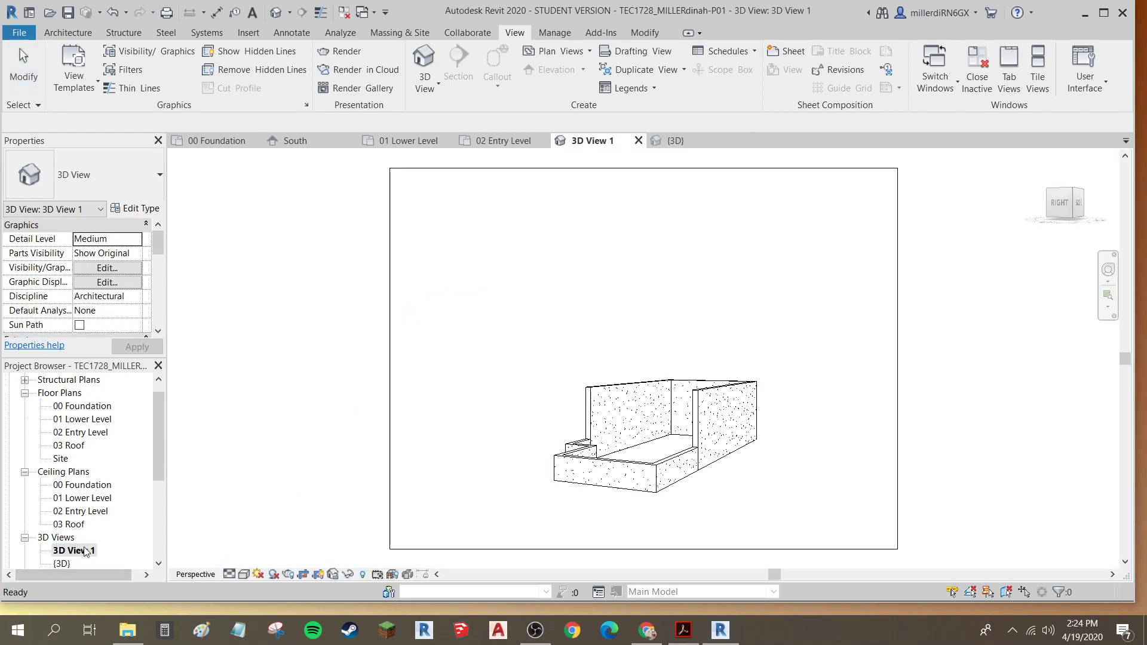
click(518, 437)
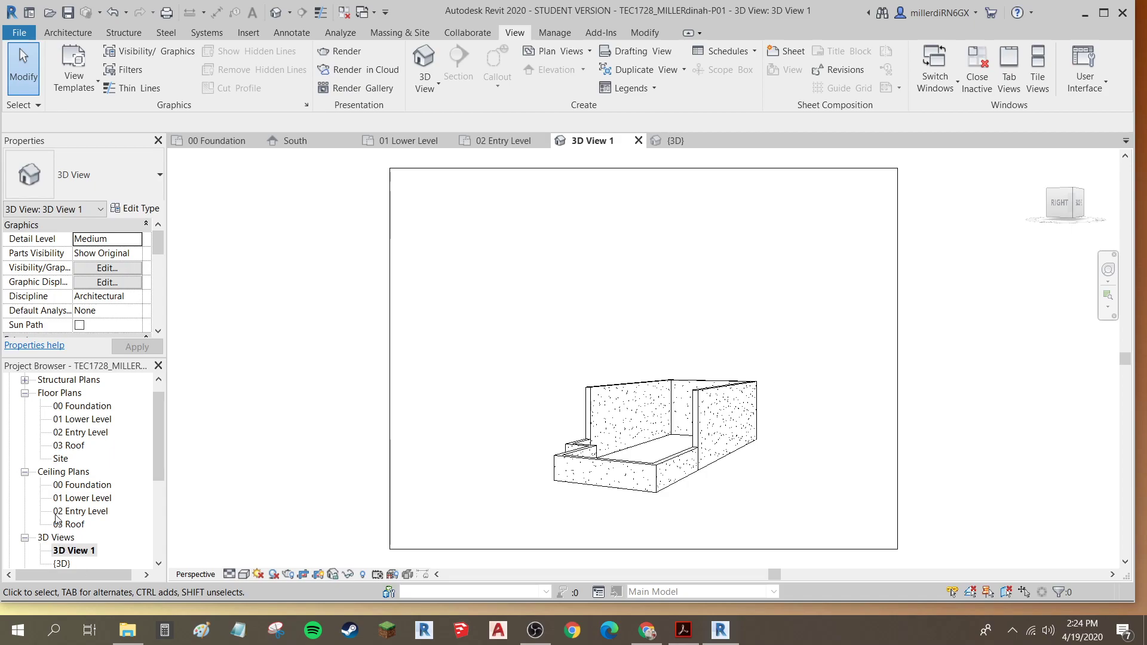
scroll(68, 477, down, 1)
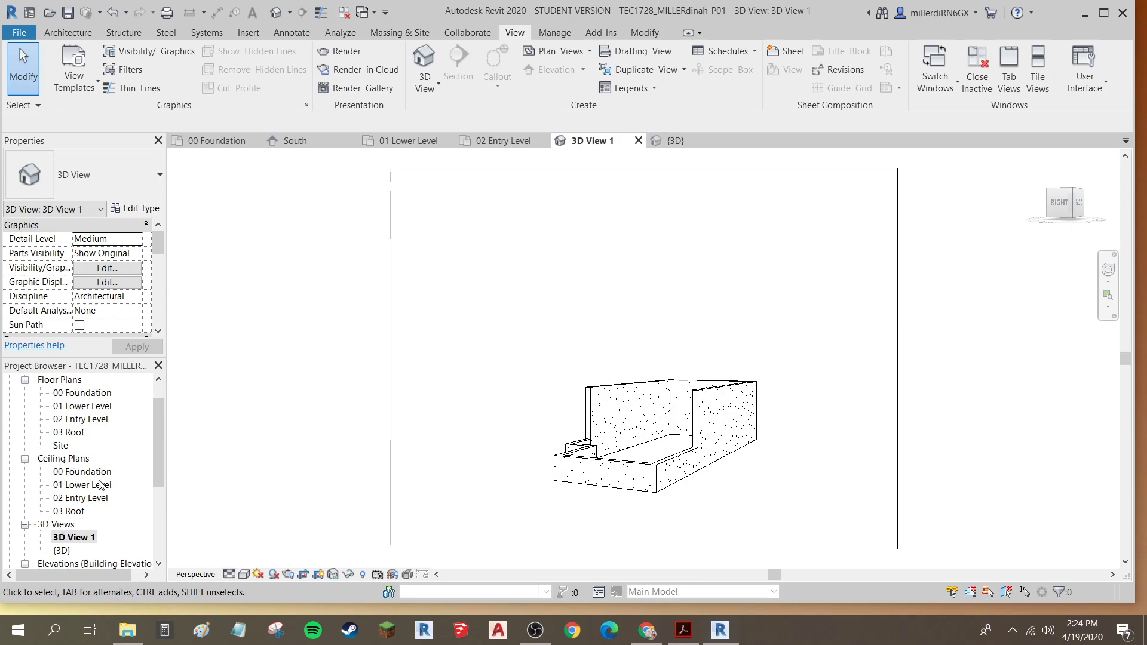
Rename the 3D View 1 camera view to 'To Building'
right_click(62, 540)
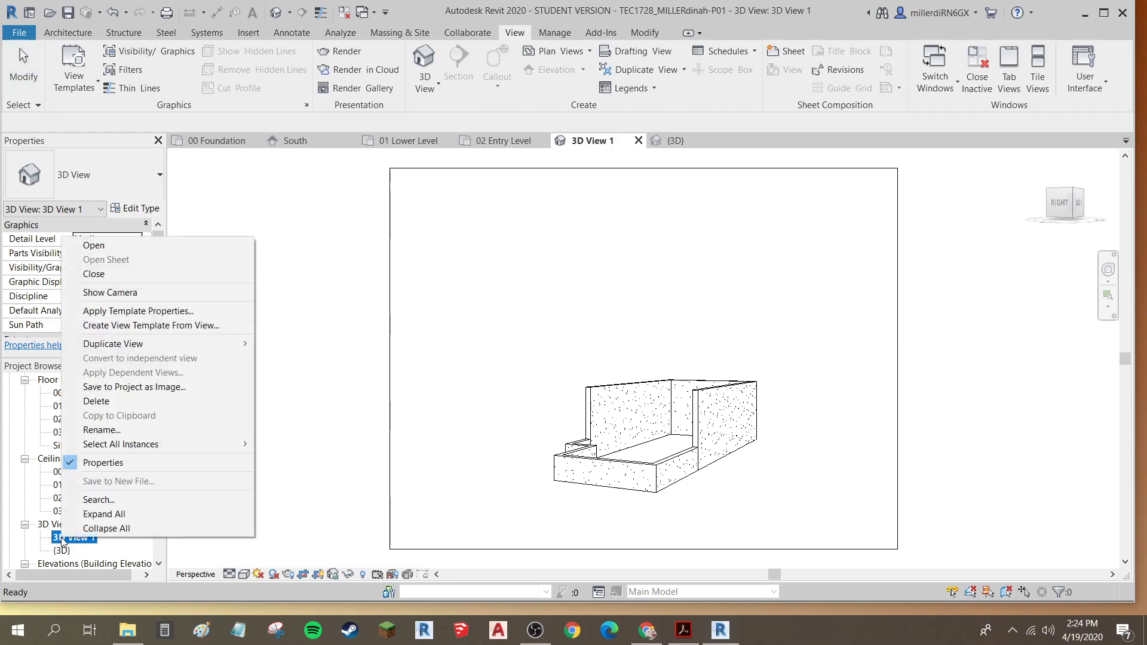
click(115, 430)
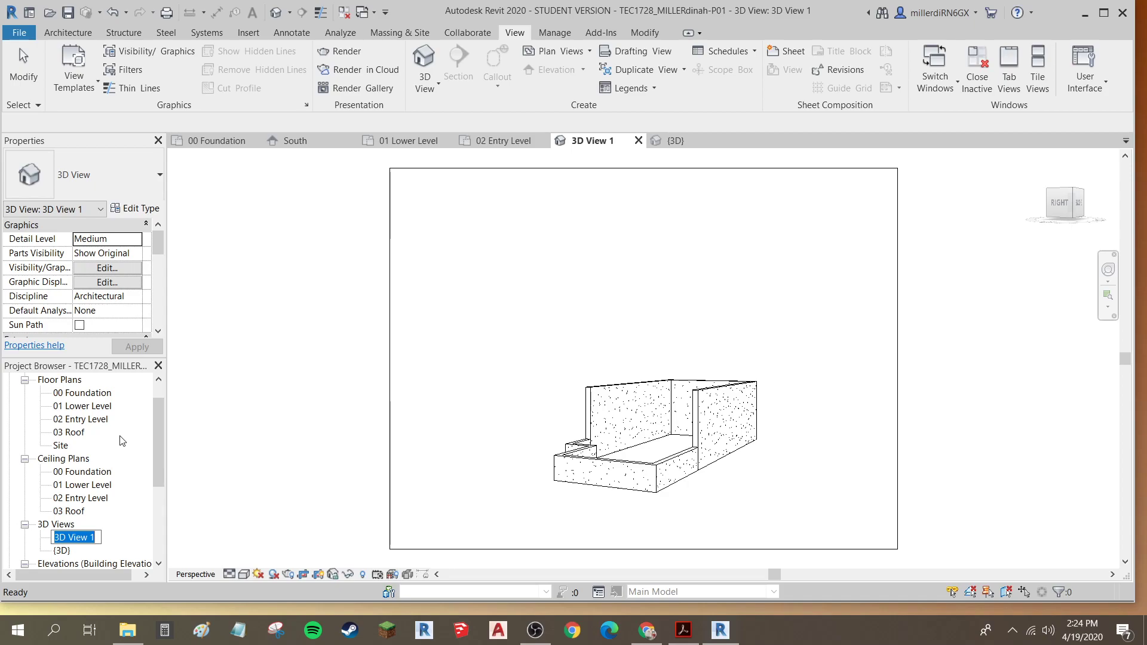
text(To Building)
key(Return)
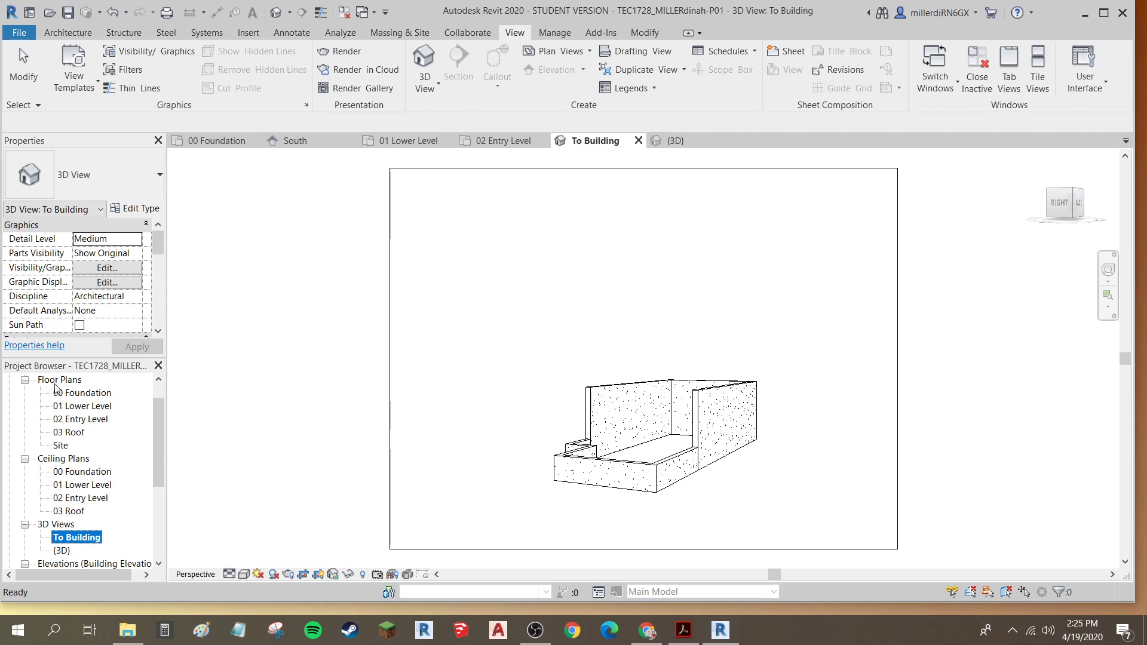
On the Site plan, start a toposurface and set the point elevation to -0' 6"
double_click(61, 445)
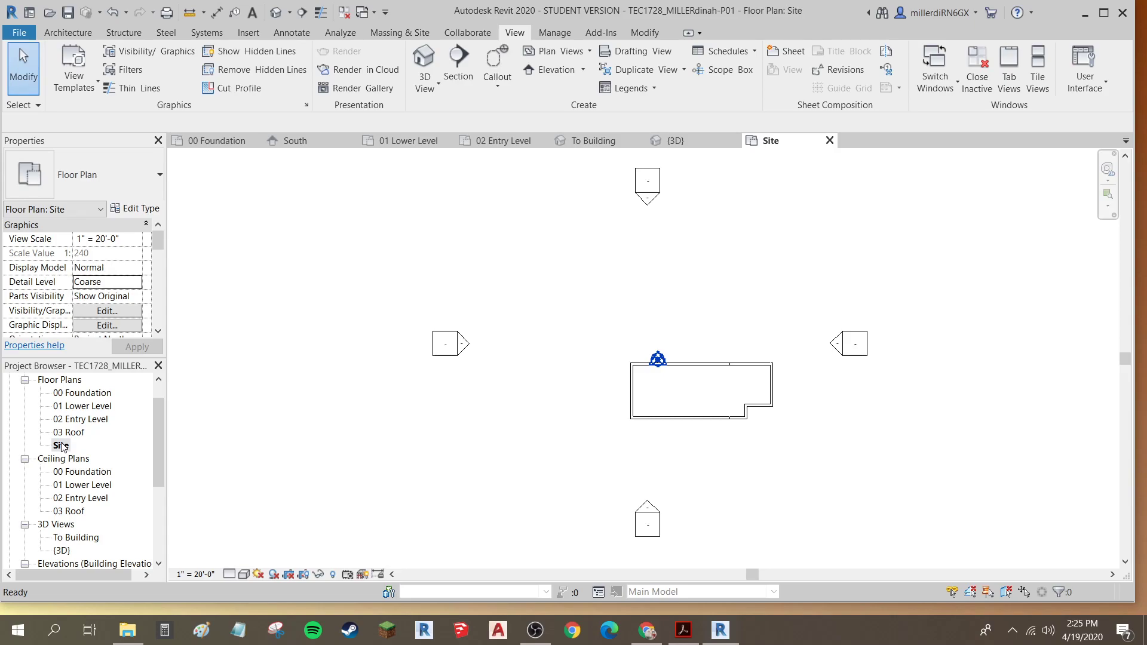
click(404, 33)
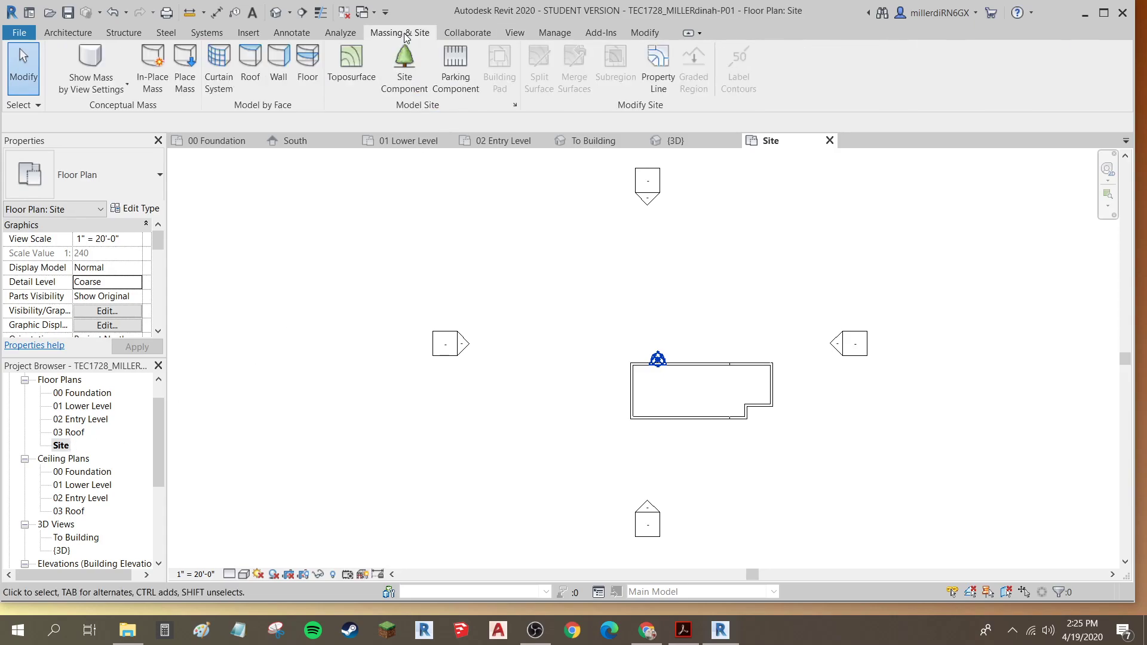
click(353, 66)
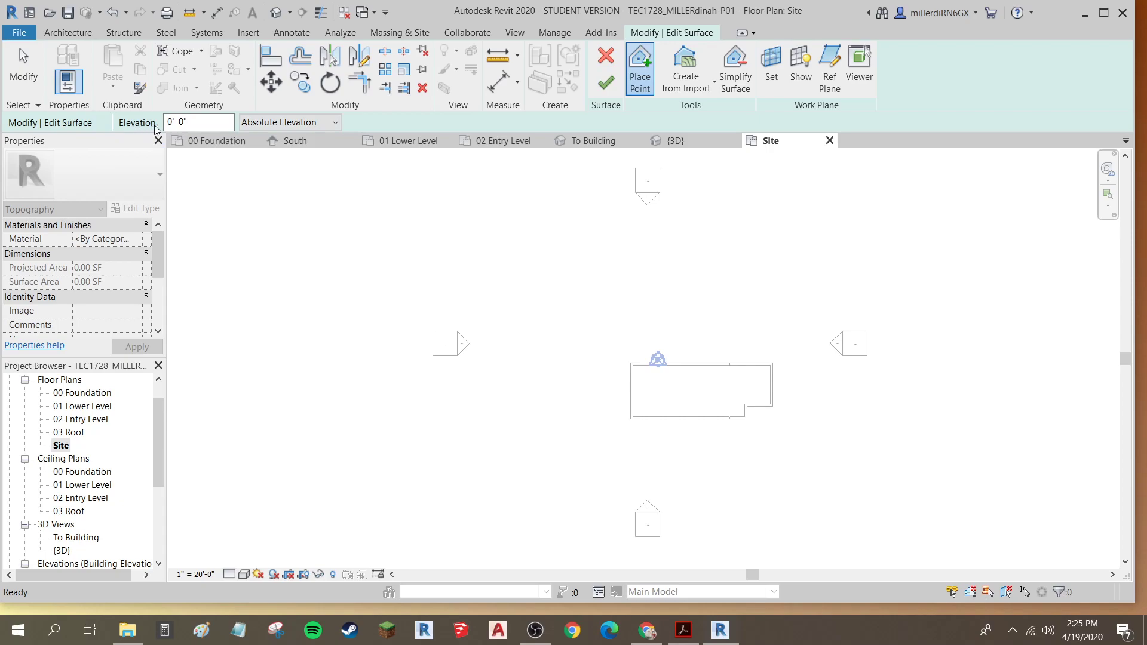
drag(197, 121, 155, 124)
text(-)
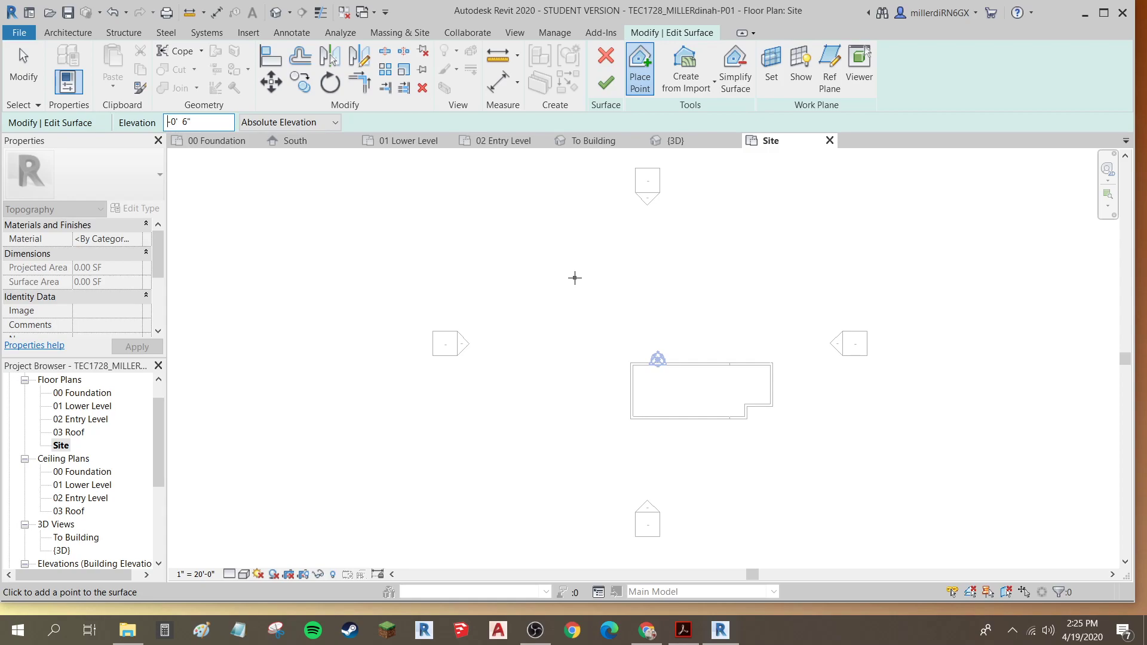
Place four topography points down the west side of the building, then begin entering a lower elevation
click(576, 341)
click(581, 409)
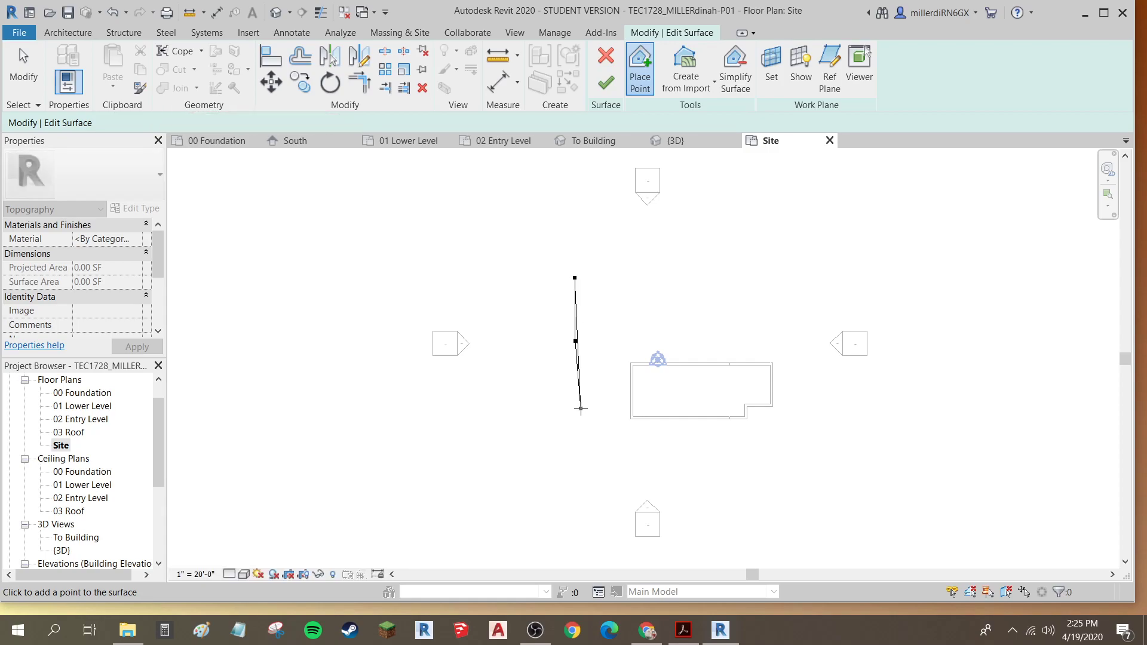
click(579, 463)
click(577, 537)
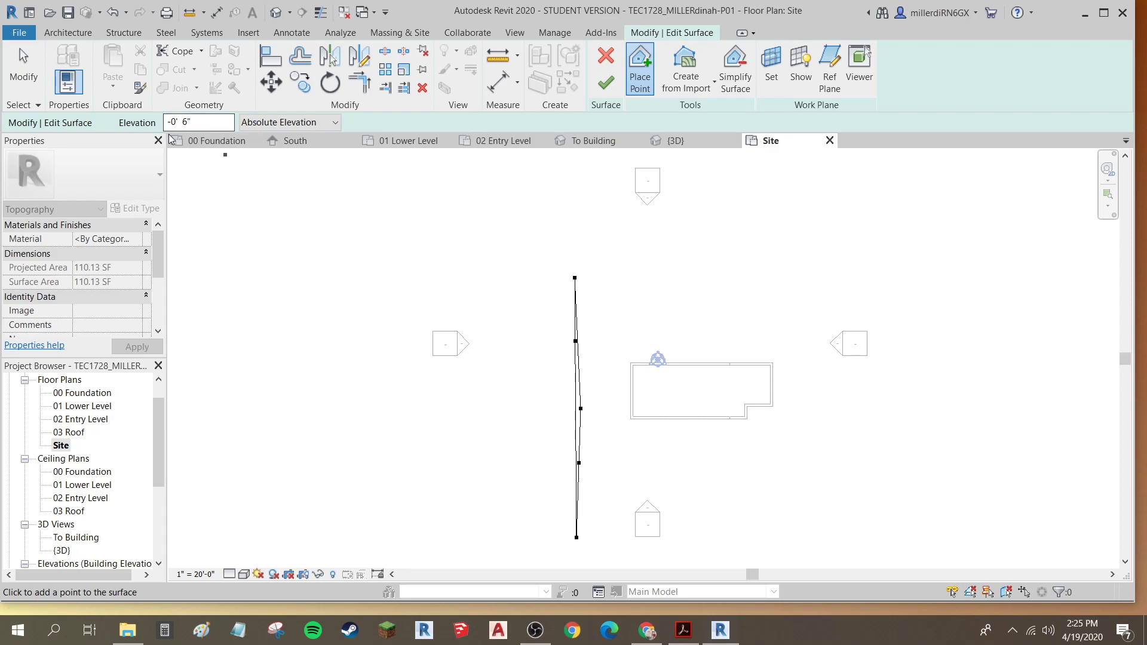
click(200, 122)
text(-)
Place a north-to-south line of lower topography points through the middle of the site
click(681, 272)
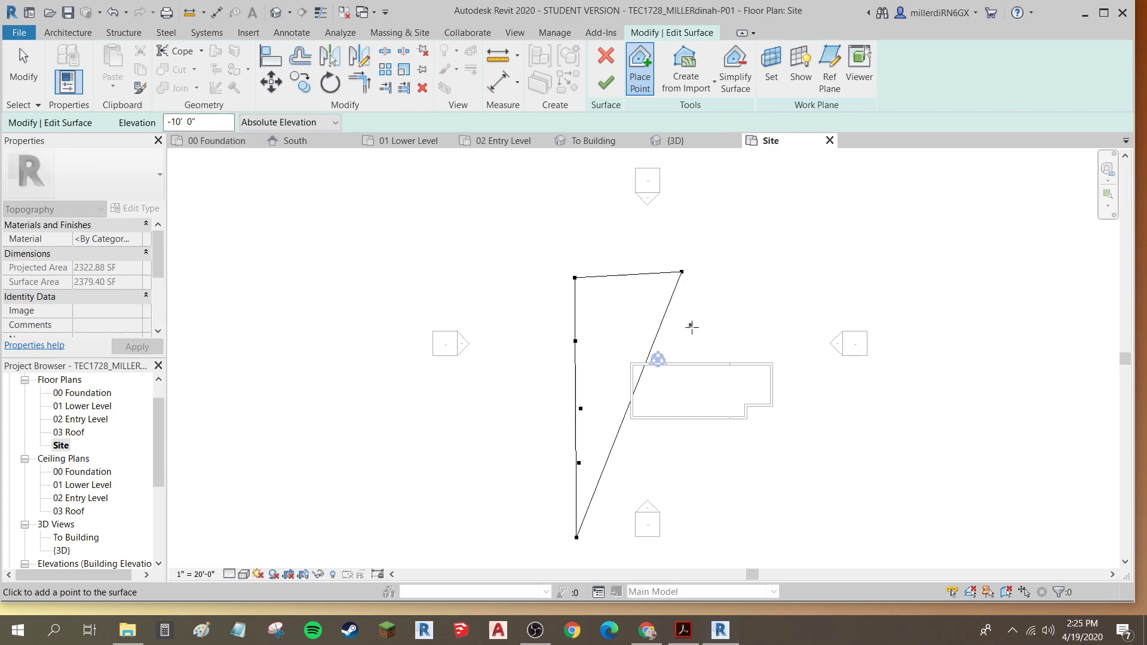
click(687, 376)
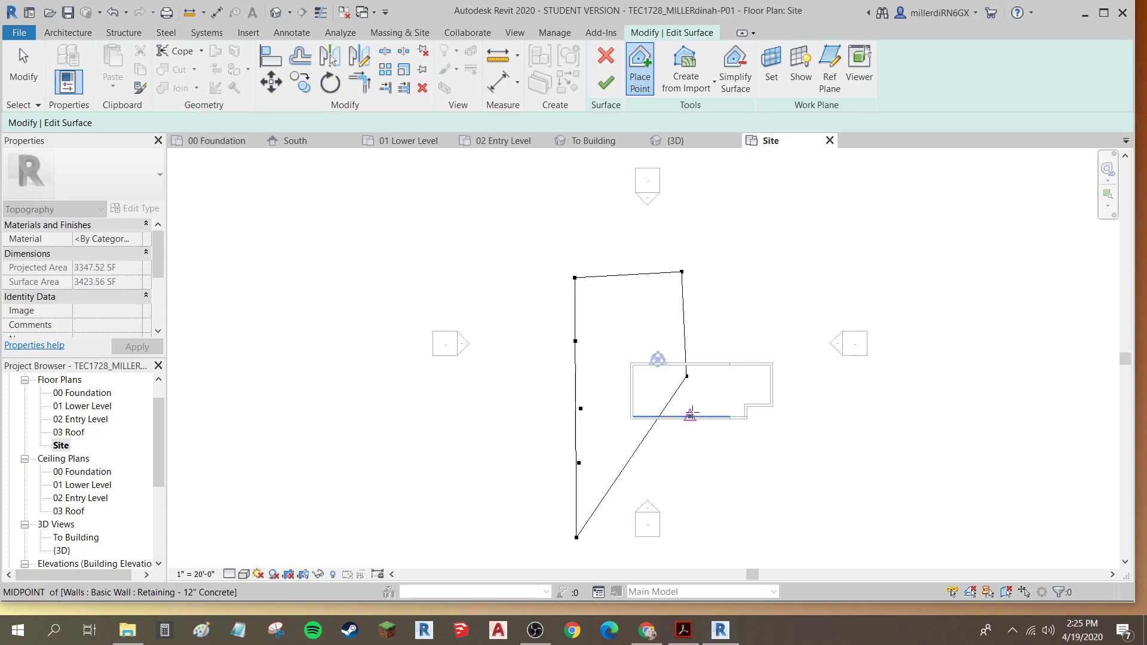
click(696, 435)
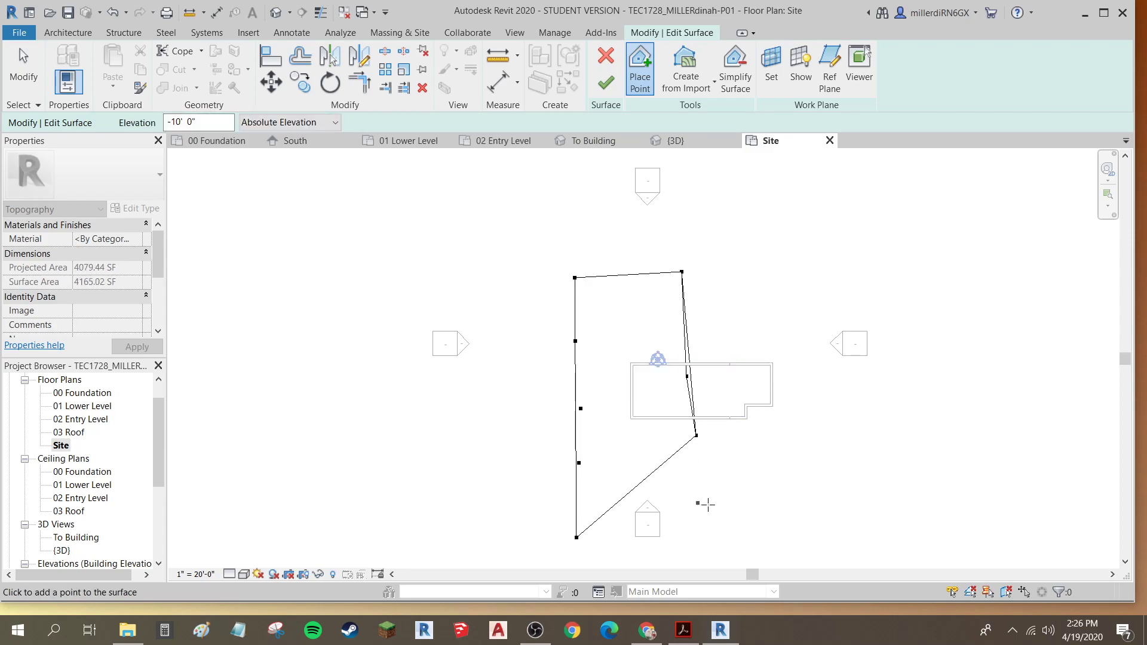
click(708, 505)
click(710, 545)
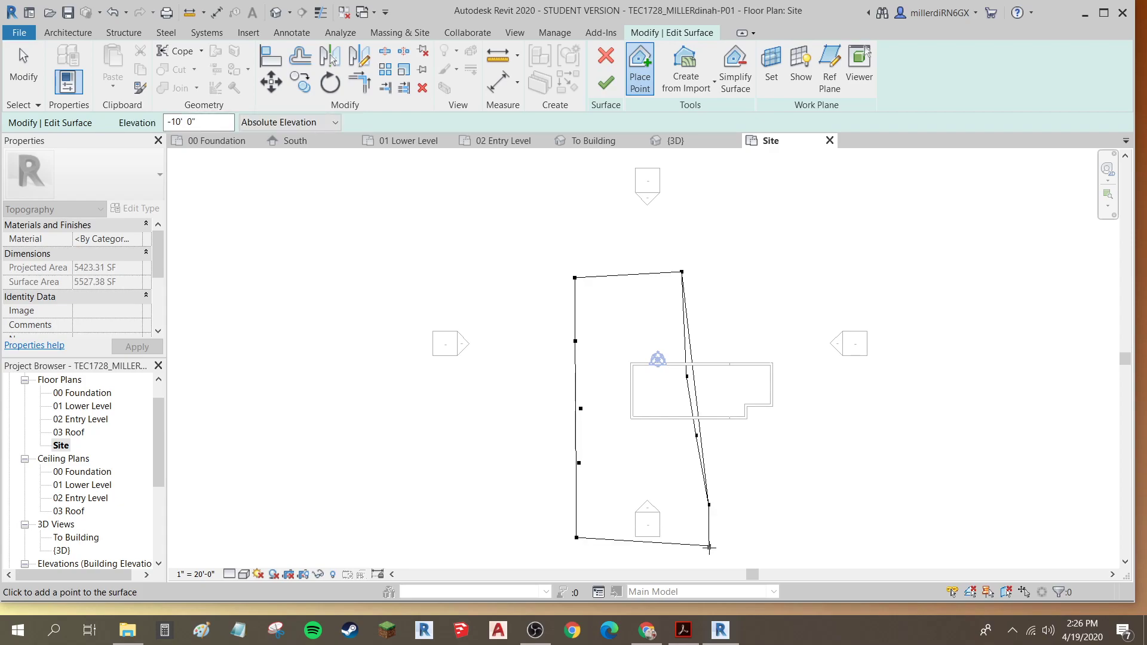
click(728, 431)
Enter a new elevation and place five points down the site's east edge
drag(211, 123, 175, 120)
key(BackSpace)
click(828, 271)
click(834, 388)
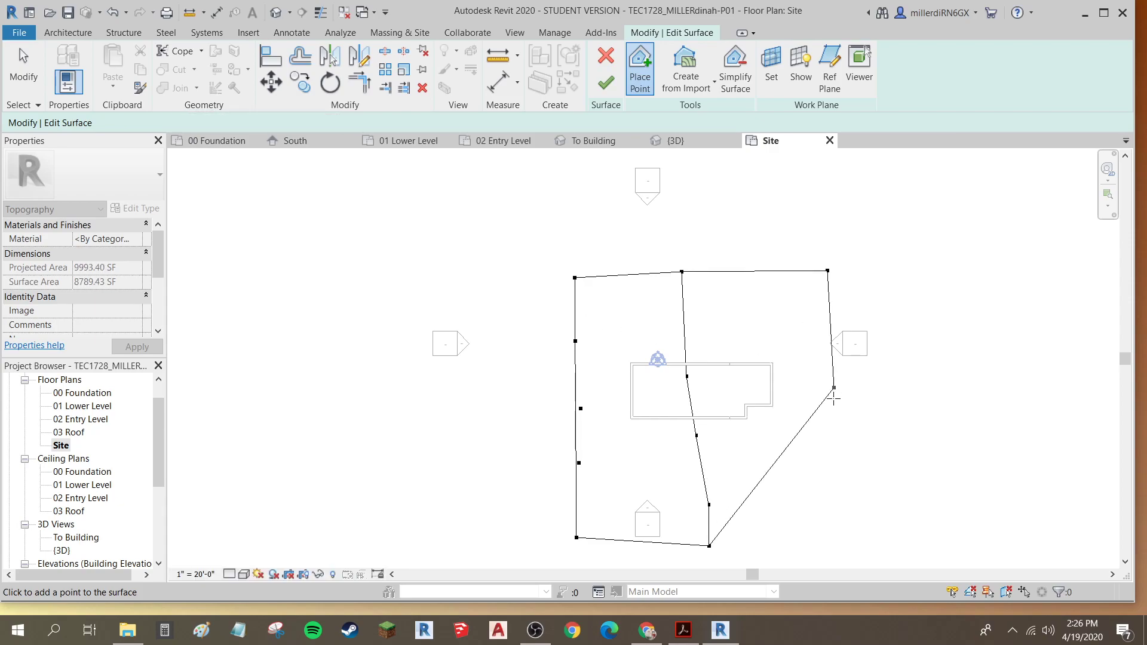
click(842, 473)
click(840, 525)
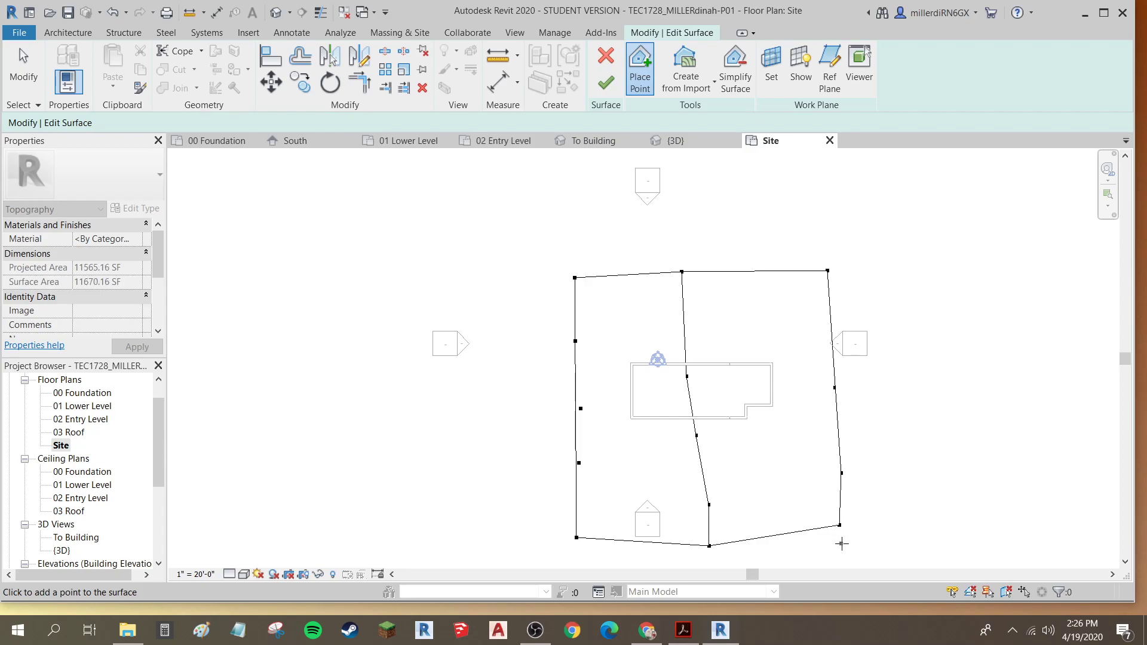
click(842, 545)
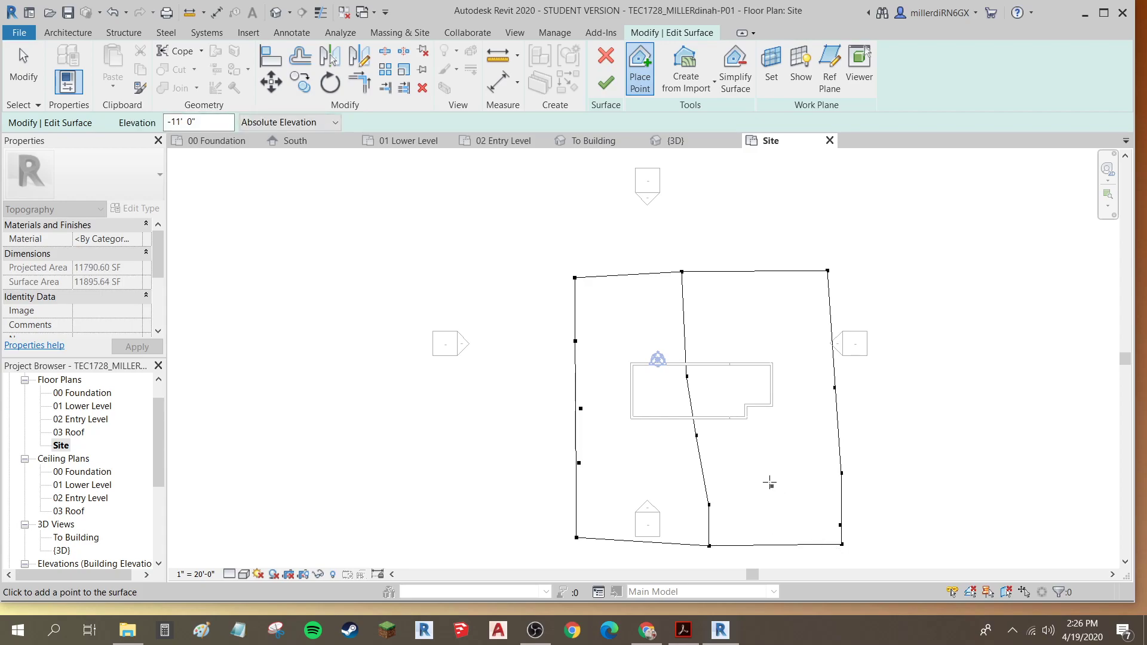
click(668, 470)
Finish the toposurface and zoom in on the building in the Site plan
click(605, 88)
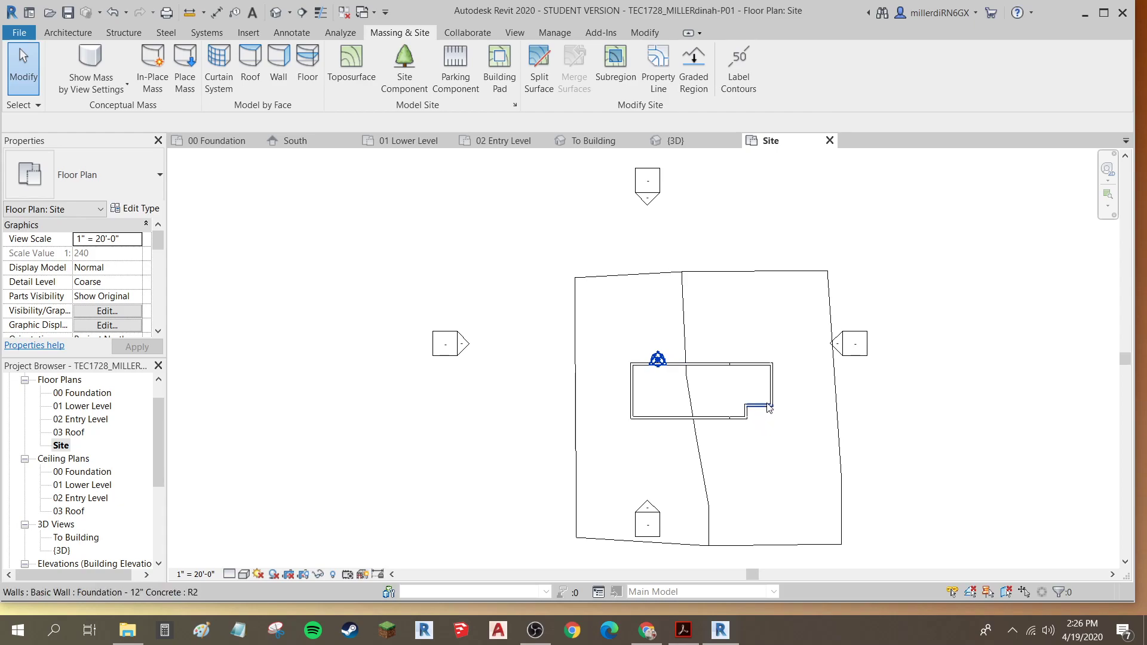
scroll(771, 410, up, 1)
scroll(786, 423, up, 1)
scroll(771, 401, up, 1)
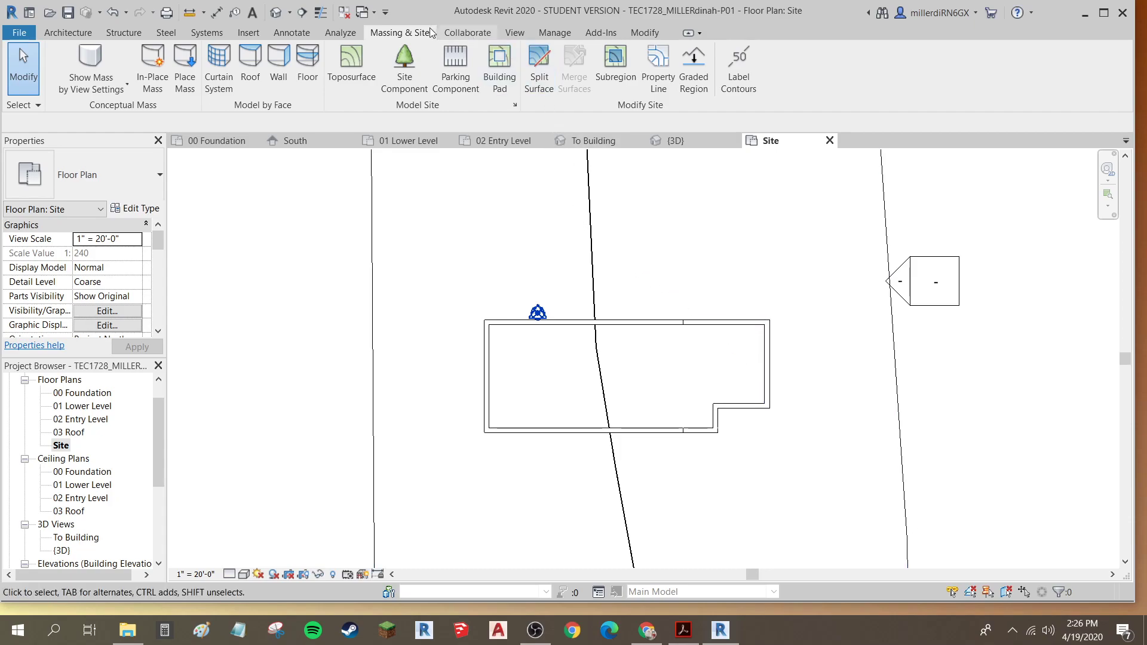
Sketch a rectangular building pad corner to corner on the foundation walls, finish it, and view it in {3D}
click(500, 80)
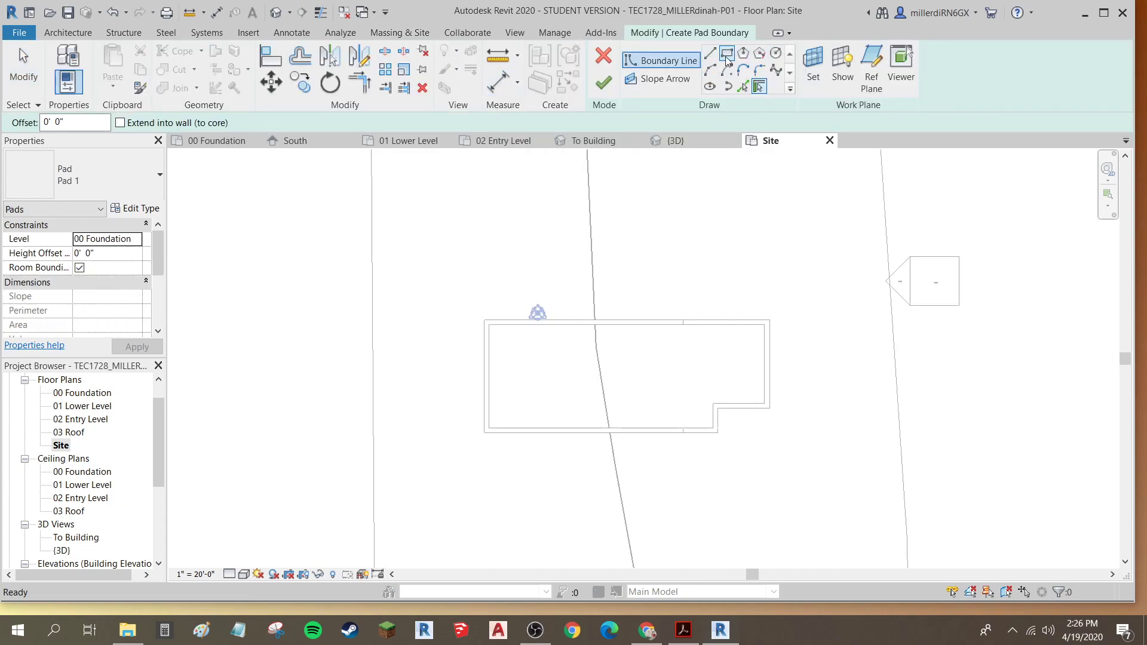
click(727, 55)
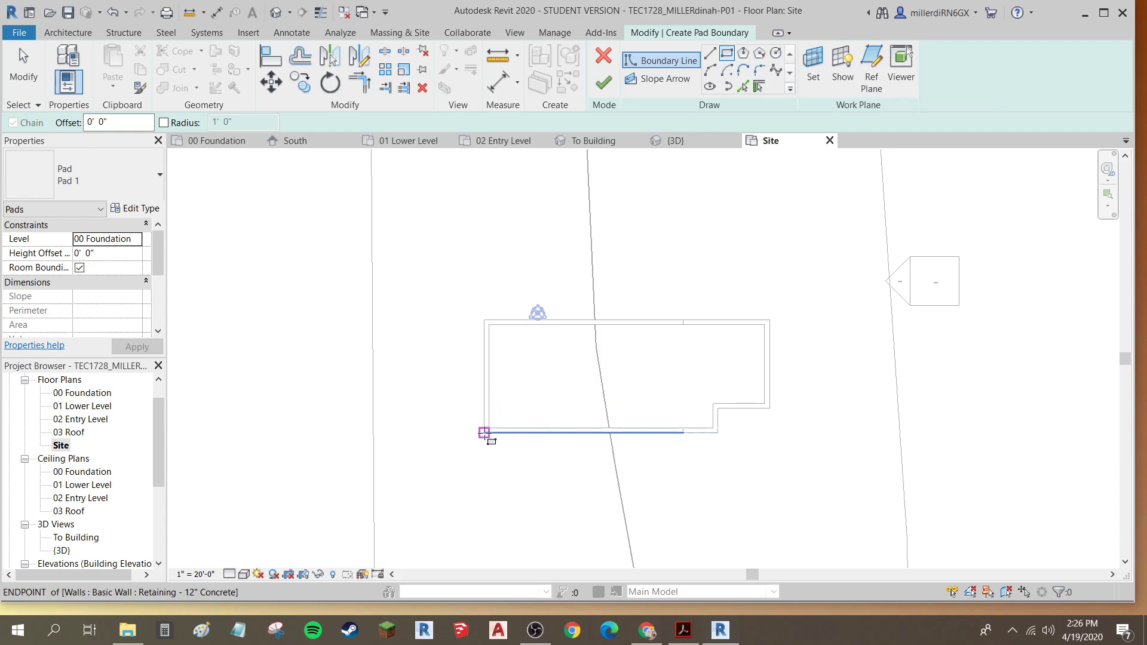
click(484, 432)
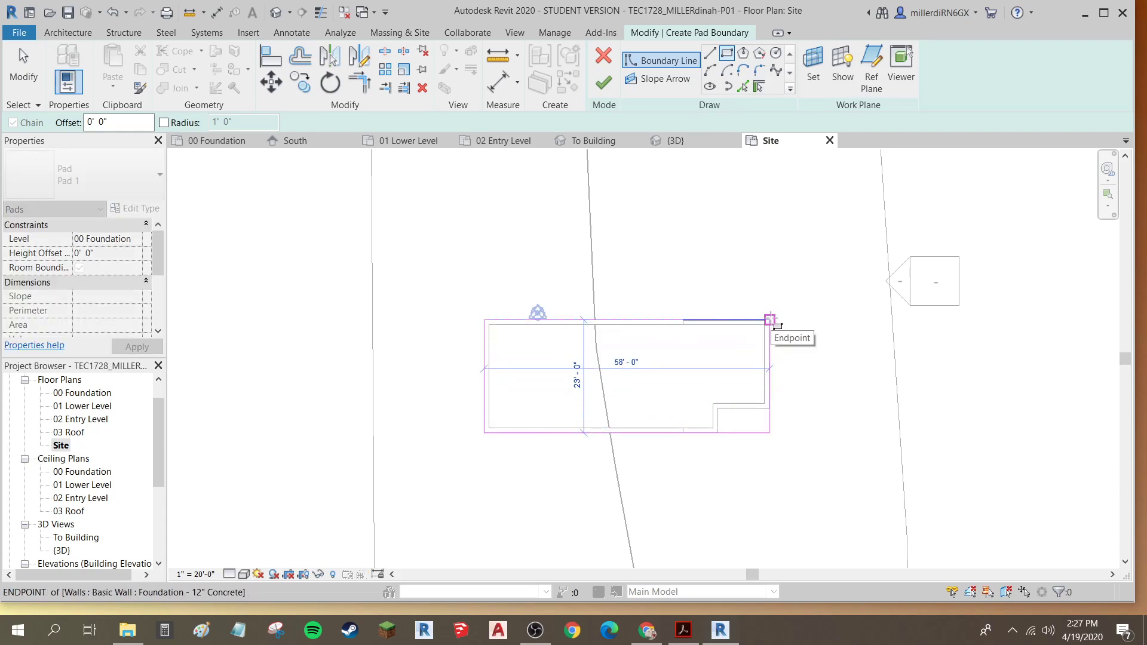
click(771, 321)
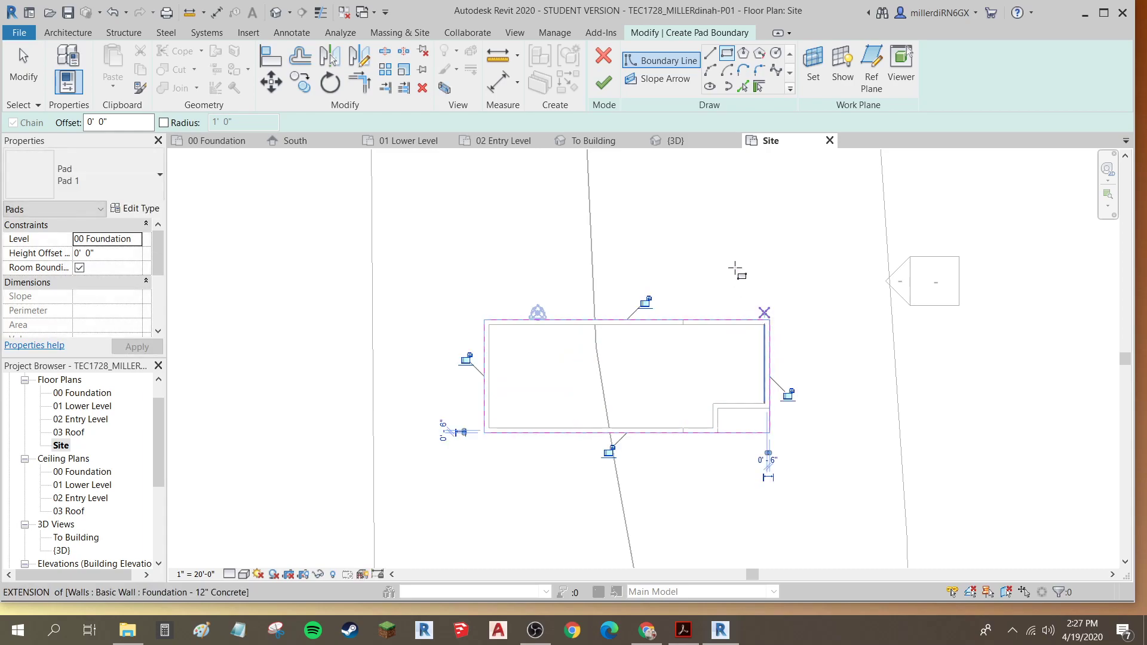
click(605, 87)
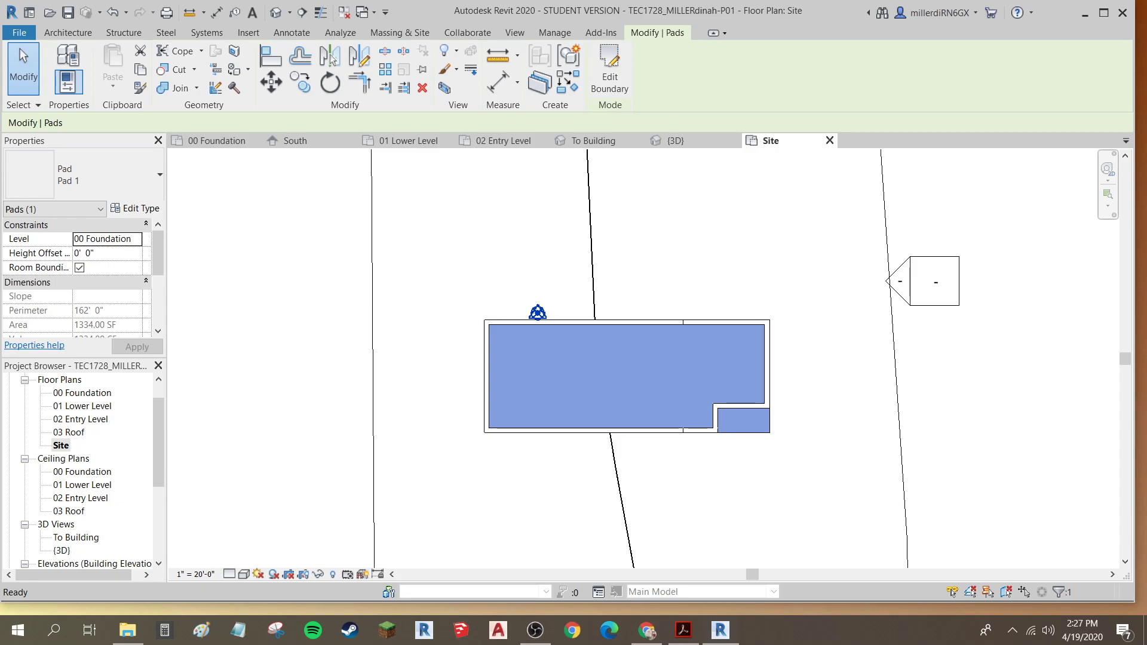
click(275, 13)
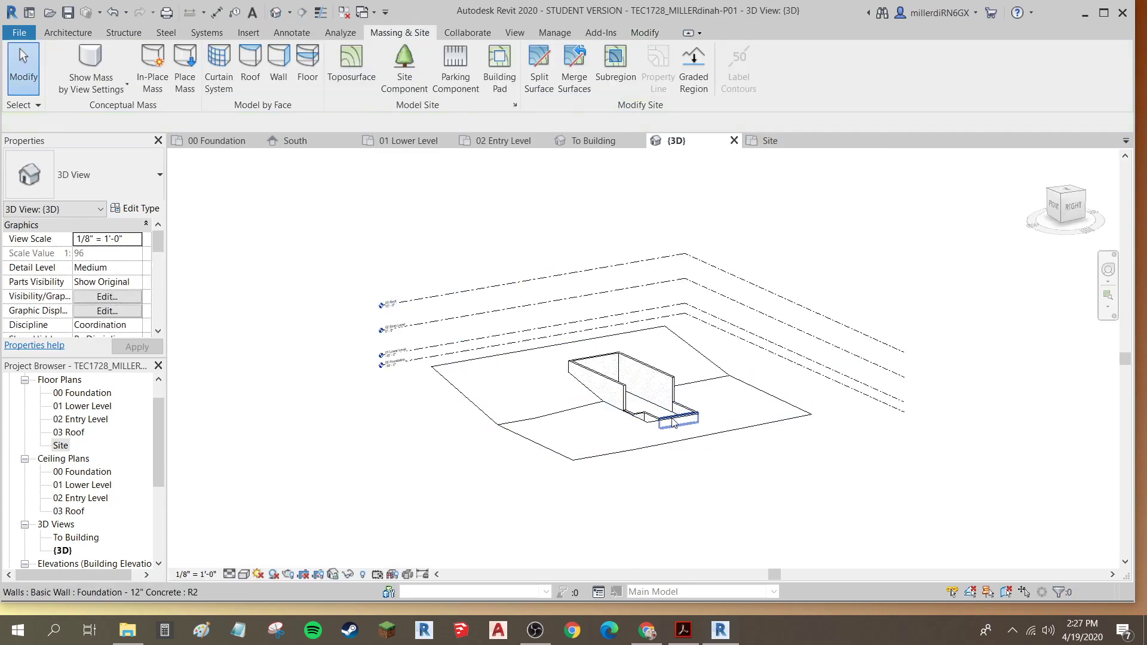
Orbit and zoom the {3D} view, selecting the toposurface to check the pad beneath the walls
shift+middle_drag(668, 421, 588, 465)
scroll(517, 403, up, 5)
click(290, 499)
key(Escape)
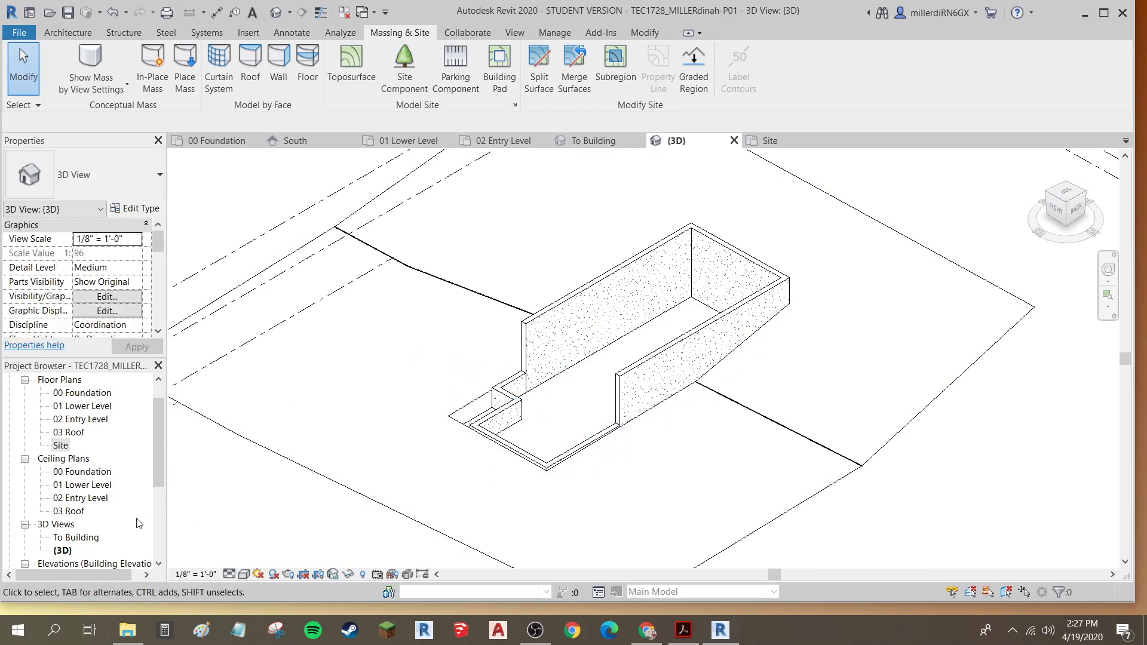
Reopen the 'To Building' perspective view and save the project
double_click(82, 538)
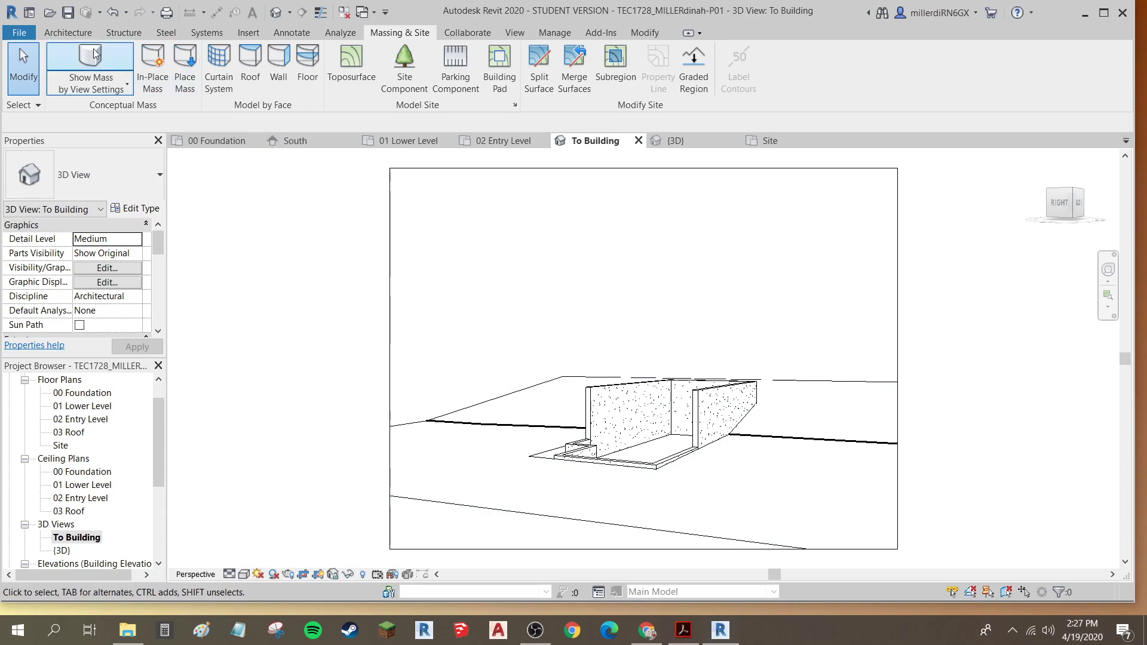
click(68, 13)
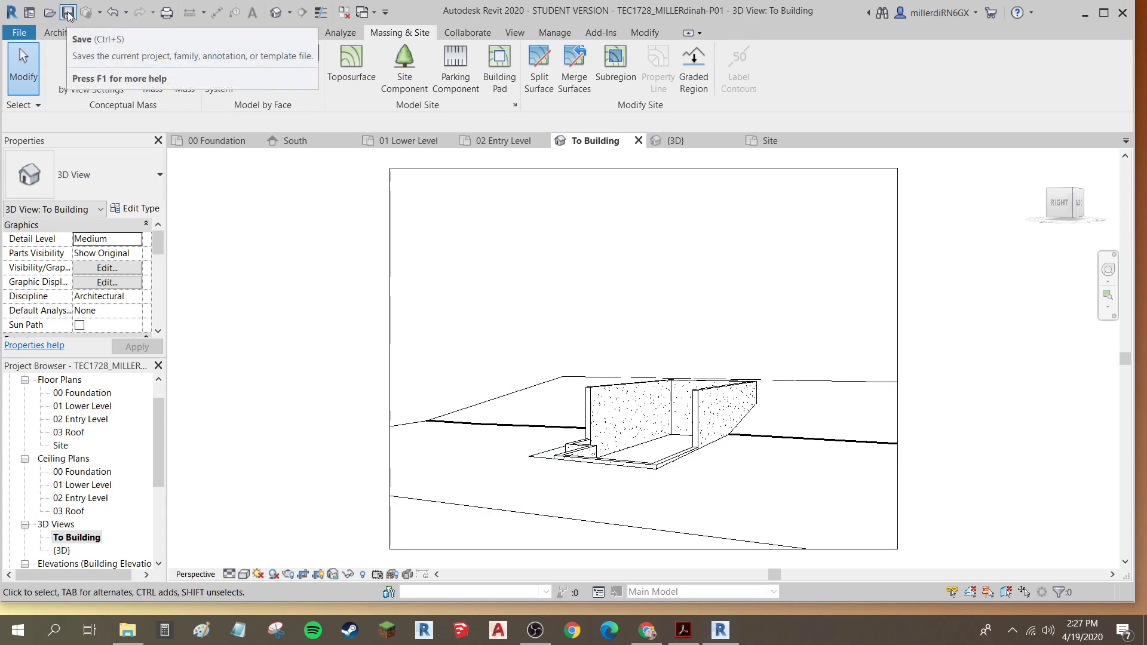